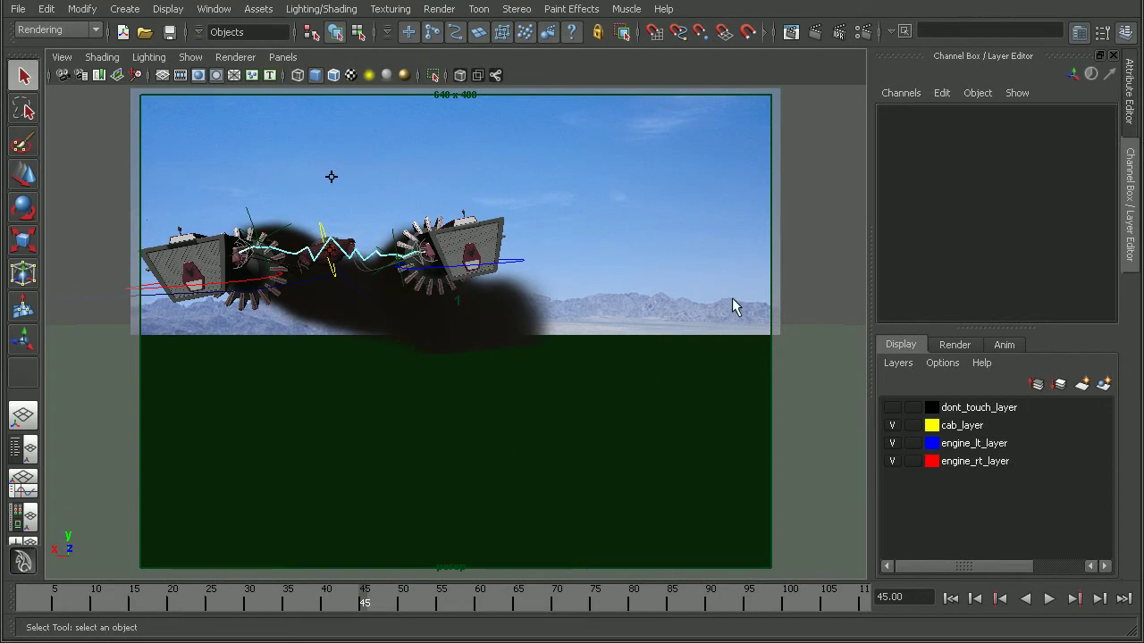
Render frame 45 in mental ray and zoom into the faint shadows on the desert ground.
{"action": "left_click", "coordinate": [817, 38]}
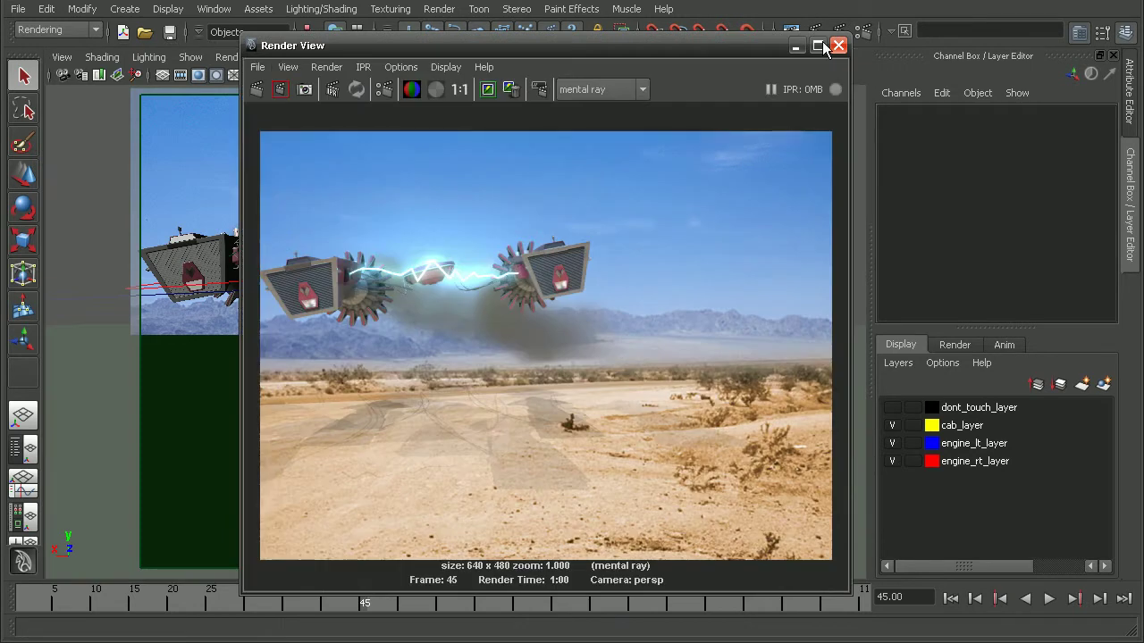
{"action": "middle_click_drag", "start_coordinate": [429, 467], "coordinate": [607, 323], "text": "alt"}
{"action": "scroll", "coordinate": [582, 309], "scroll_direction": "up", "scroll_amount": 2}
{"action": "scroll", "coordinate": [544, 395], "scroll_direction": "up", "scroll_amount": 2}
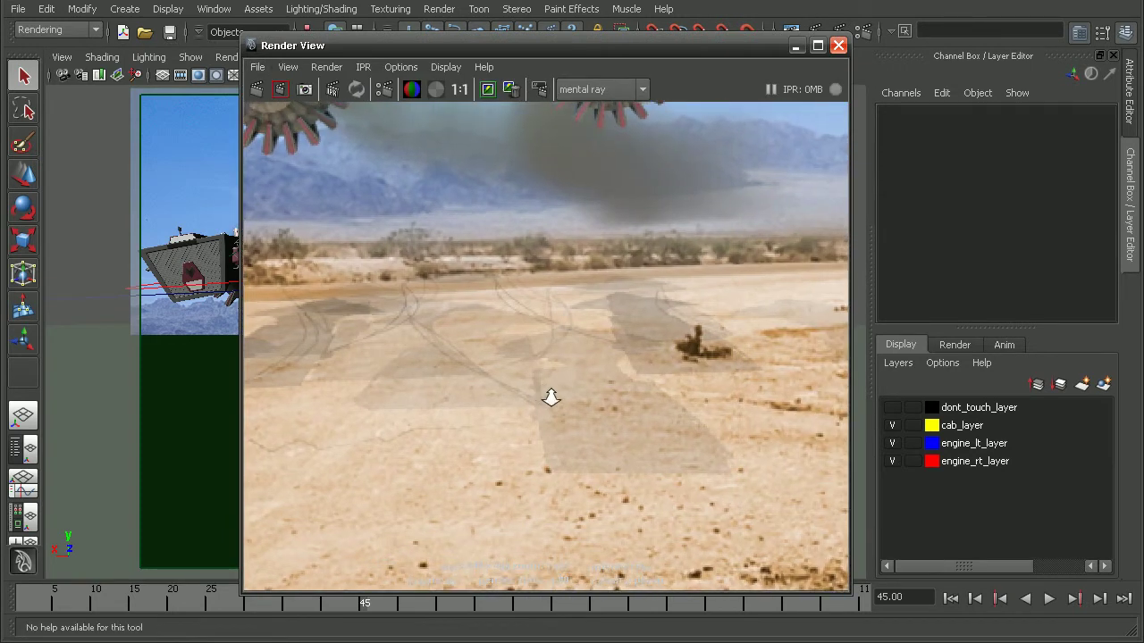
{"action": "scroll", "coordinate": [657, 331], "scroll_direction": "up", "scroll_amount": 1}
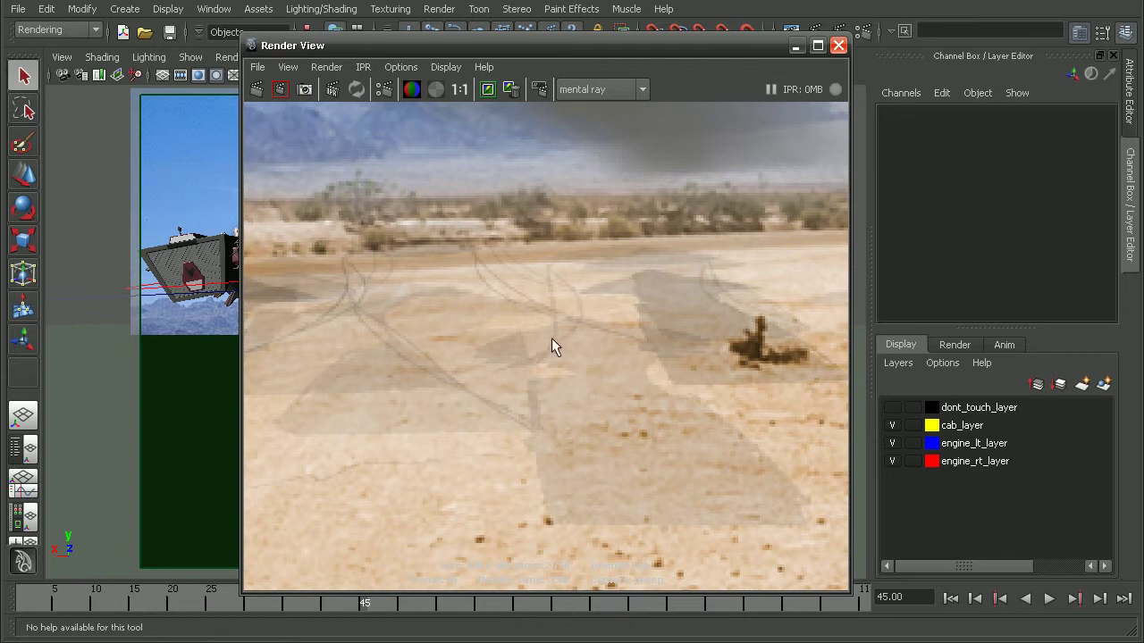
{"action": "left_click", "coordinate": [838, 44]}
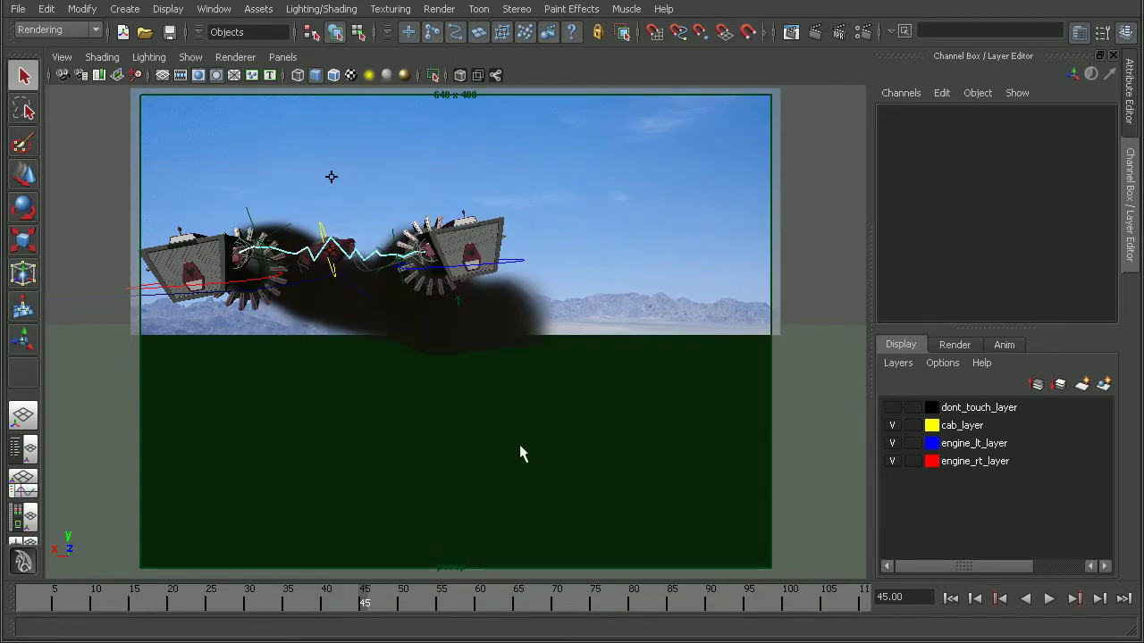
Select the ground plane pPlane1, then reopen the last render and fit the whole image in view.
{"action": "left_click", "coordinate": [239, 466]}
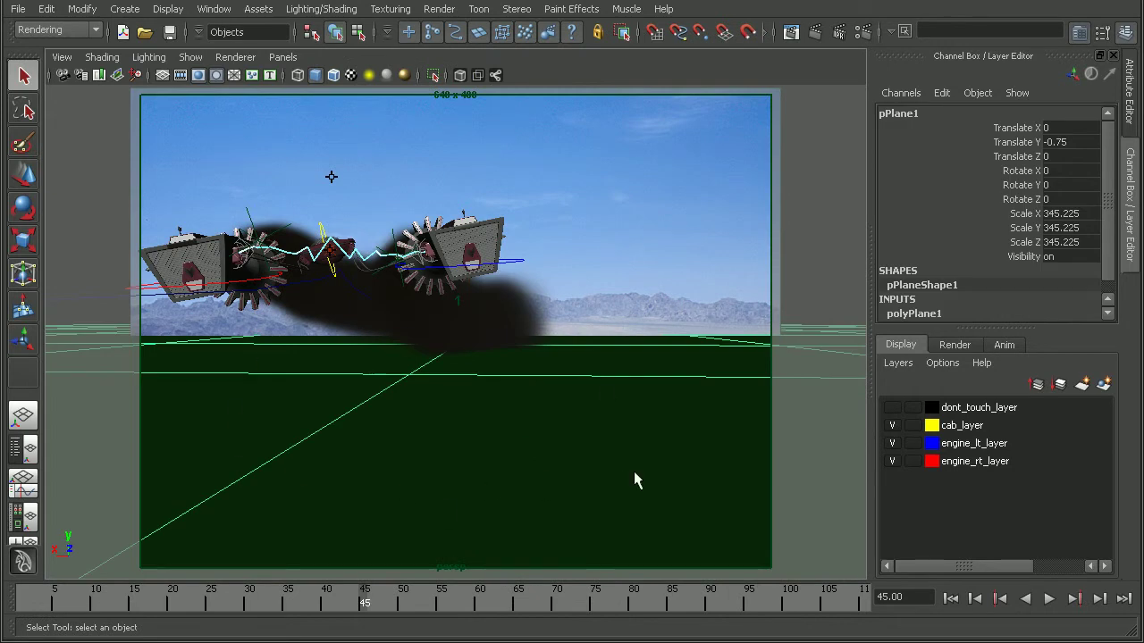
{"action": "left_click", "coordinate": [791, 32]}
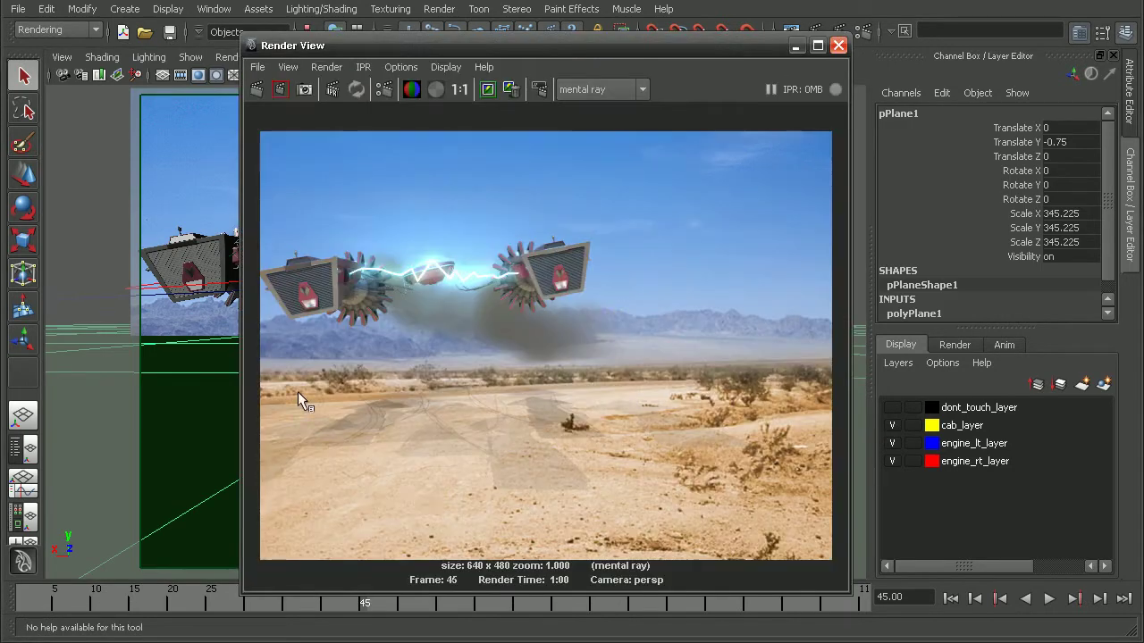
{"action": "scroll", "coordinate": [524, 298], "scroll_direction": "up", "scroll_amount": 5}
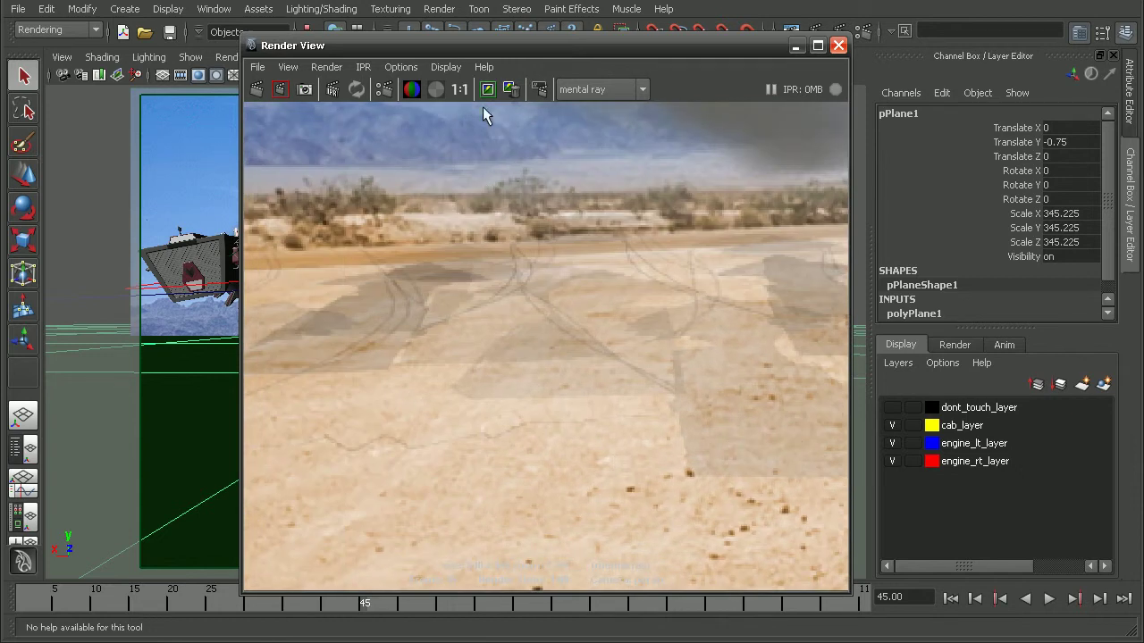
{"action": "key", "text": "f"}
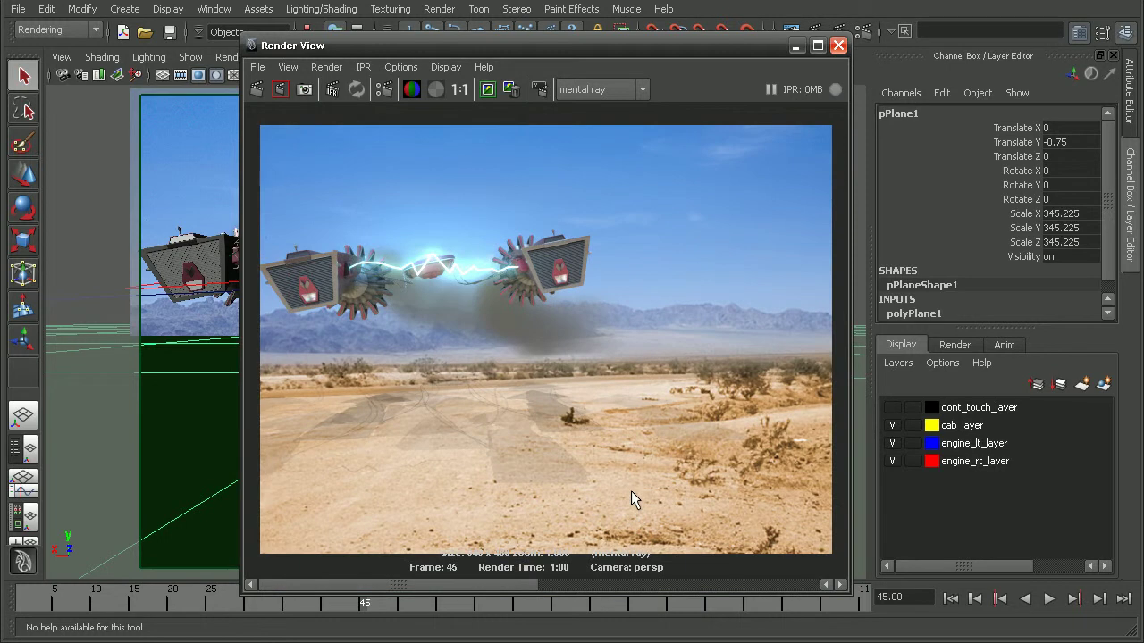
{"action": "left_click", "coordinate": [839, 45]}
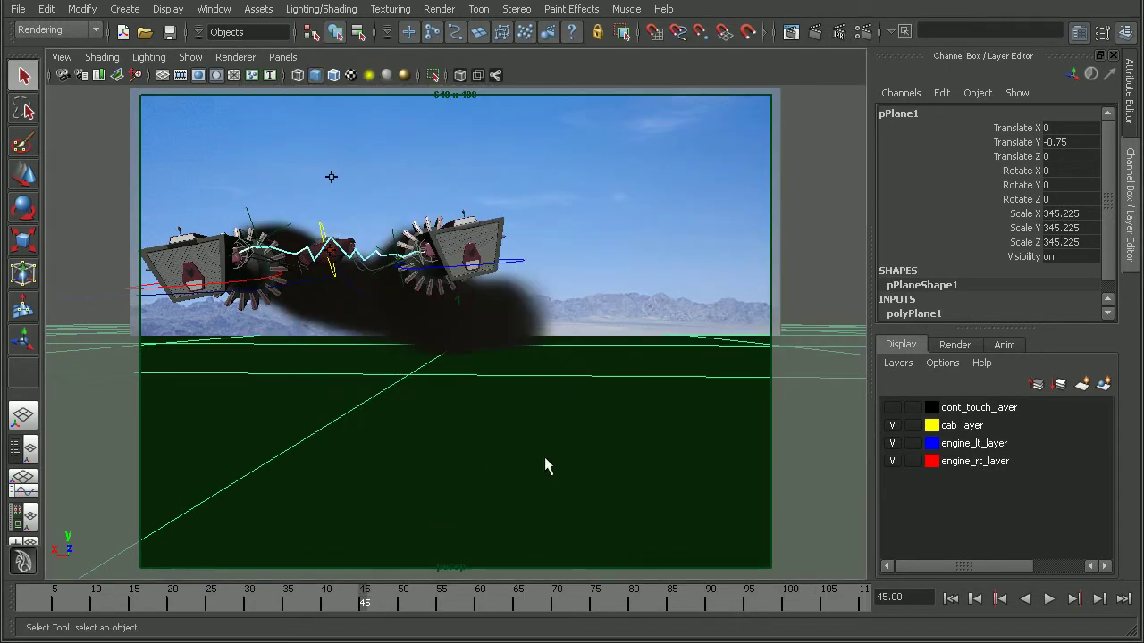
Switch to the Hypershade/Persp layout, narrow the browser, and list the scene's lights.
{"action": "left_click", "coordinate": [24, 516]}
{"action": "left_click_drag", "start_coordinate": [457, 387], "coordinate": [420, 384]}
{"action": "left_click", "coordinate": [278, 107]}
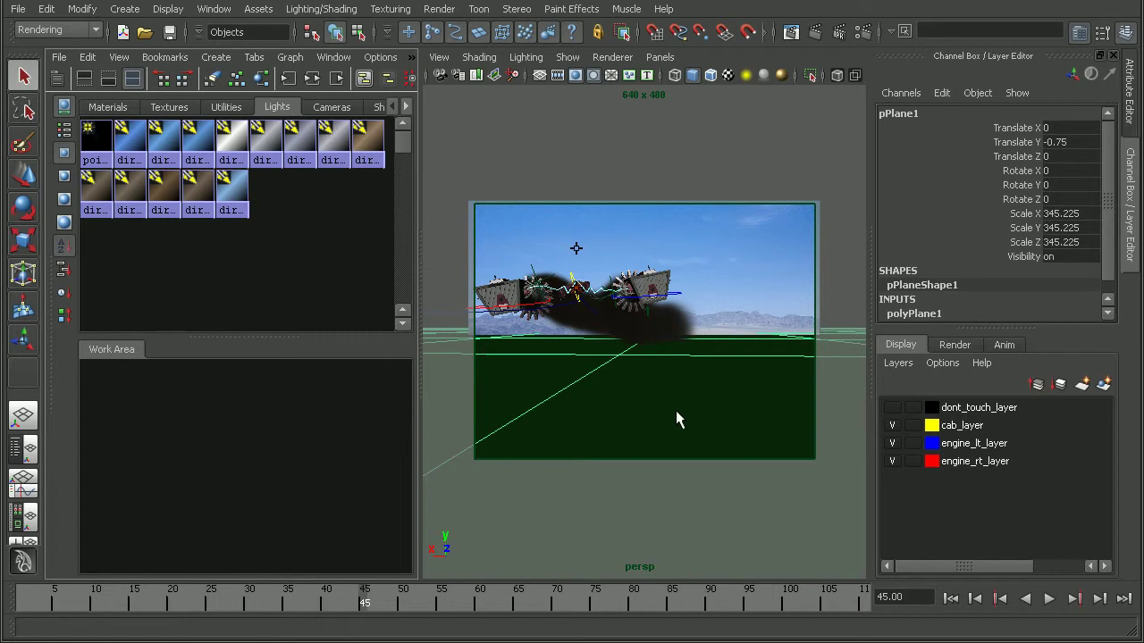
Open directionalLightShape10's attributes and expand its Shadows and Raytrace Shadow Attributes sections.
{"action": "left_click", "coordinate": [127, 136]}
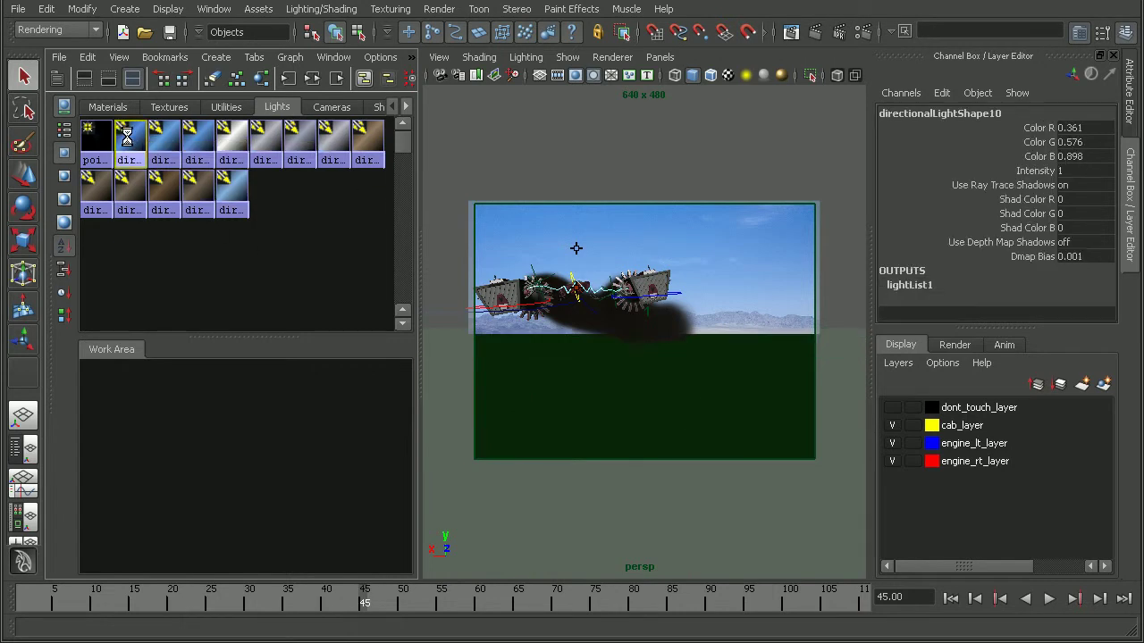
{"action": "double_click", "coordinate": [127, 136]}
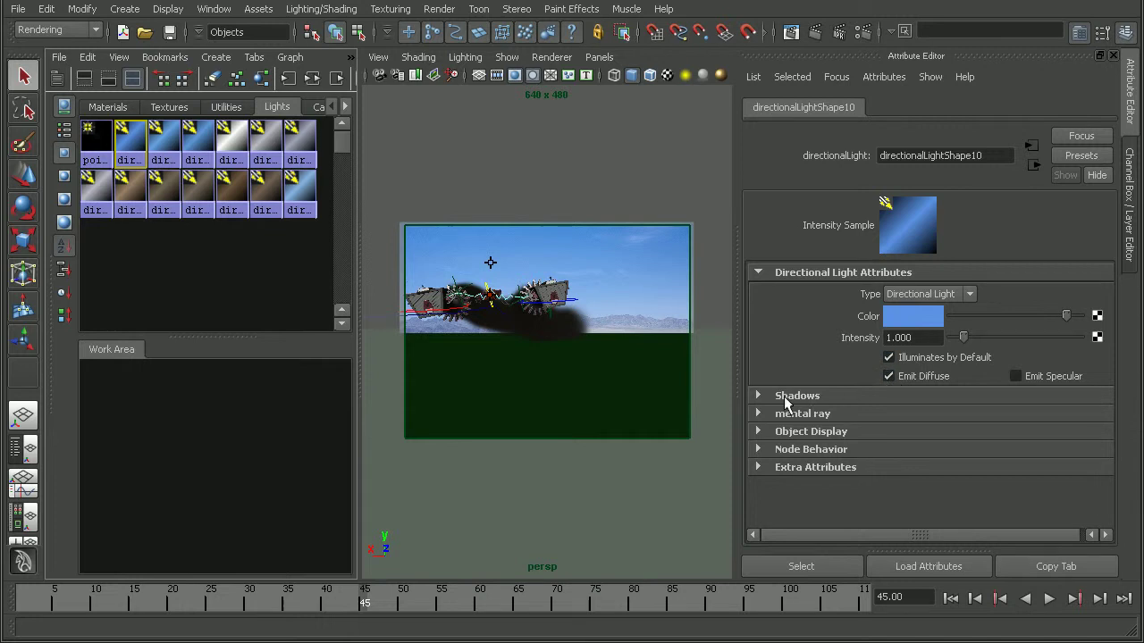
{"action": "left_click", "coordinate": [795, 396]}
{"action": "scroll", "coordinate": [1108, 379], "scroll_direction": "down", "scroll_amount": 1}
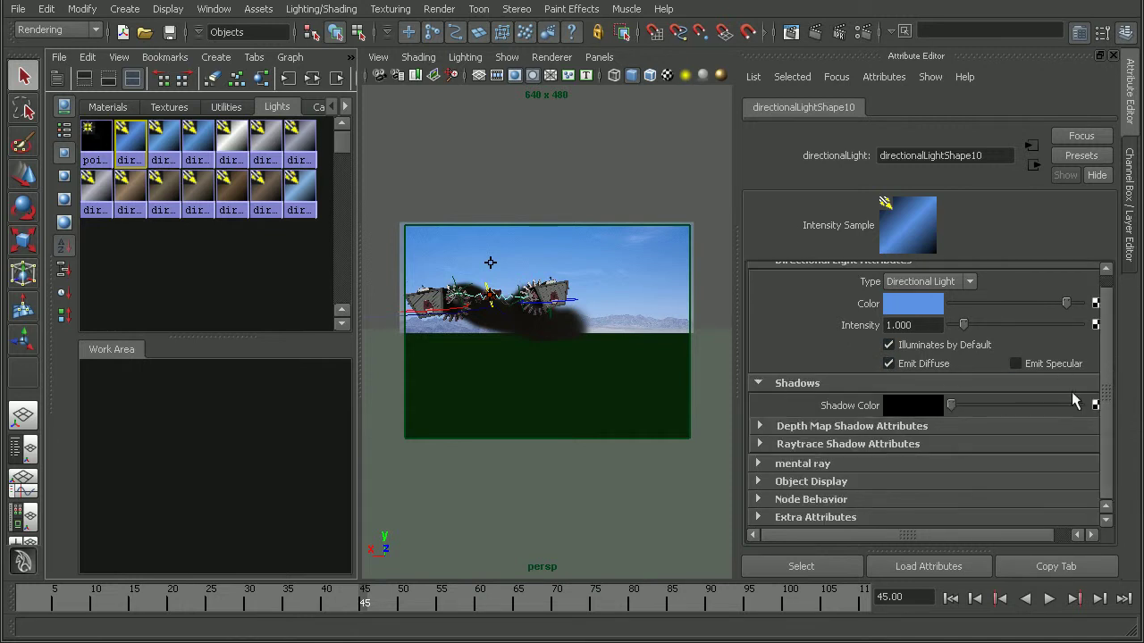
{"action": "left_click", "coordinate": [880, 444]}
{"action": "scroll", "coordinate": [1114, 420], "scroll_direction": "down", "scroll_amount": 1}
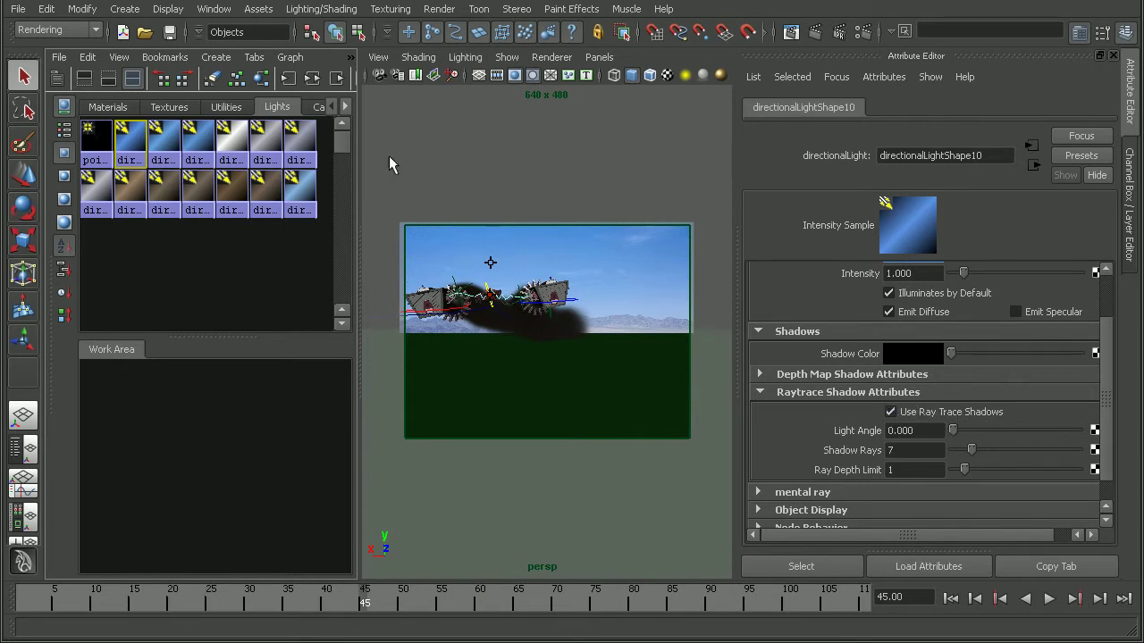
Check the raytrace shadow settings of directionalLightShape11, 12, the next light, and 1.
{"action": "left_click", "coordinate": [164, 143]}
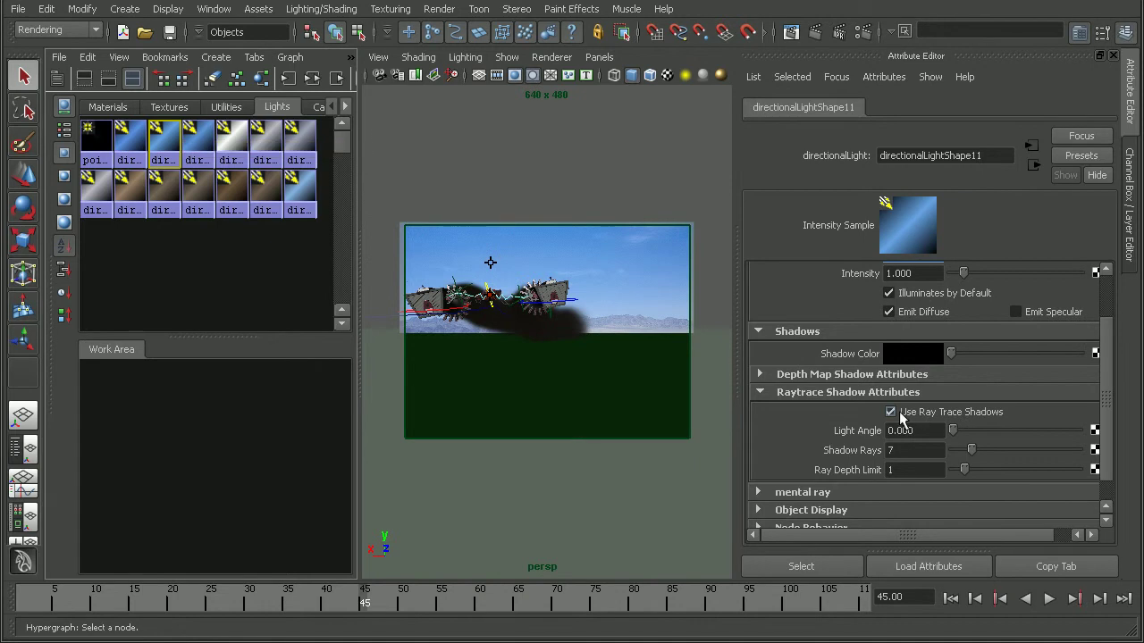
{"action": "left_click", "coordinate": [198, 143]}
{"action": "left_click", "coordinate": [231, 143]}
{"action": "left_click", "coordinate": [266, 143]}
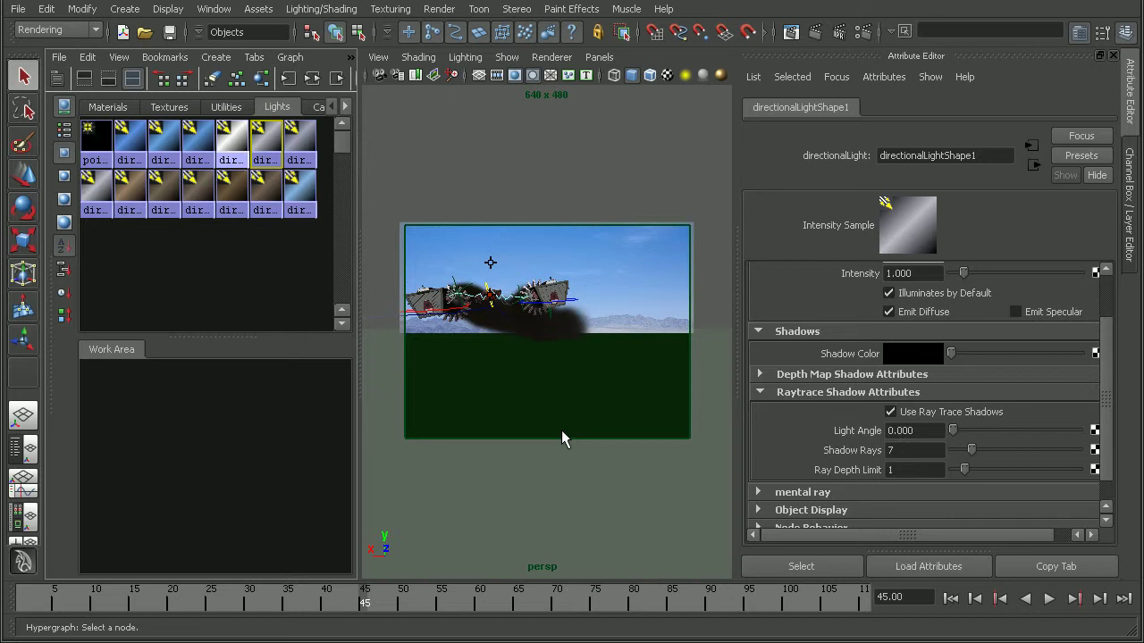
Re-render frame 45 in mental ray, check the desert ground shadows, and close Render View.
{"action": "left_click", "coordinate": [791, 32]}
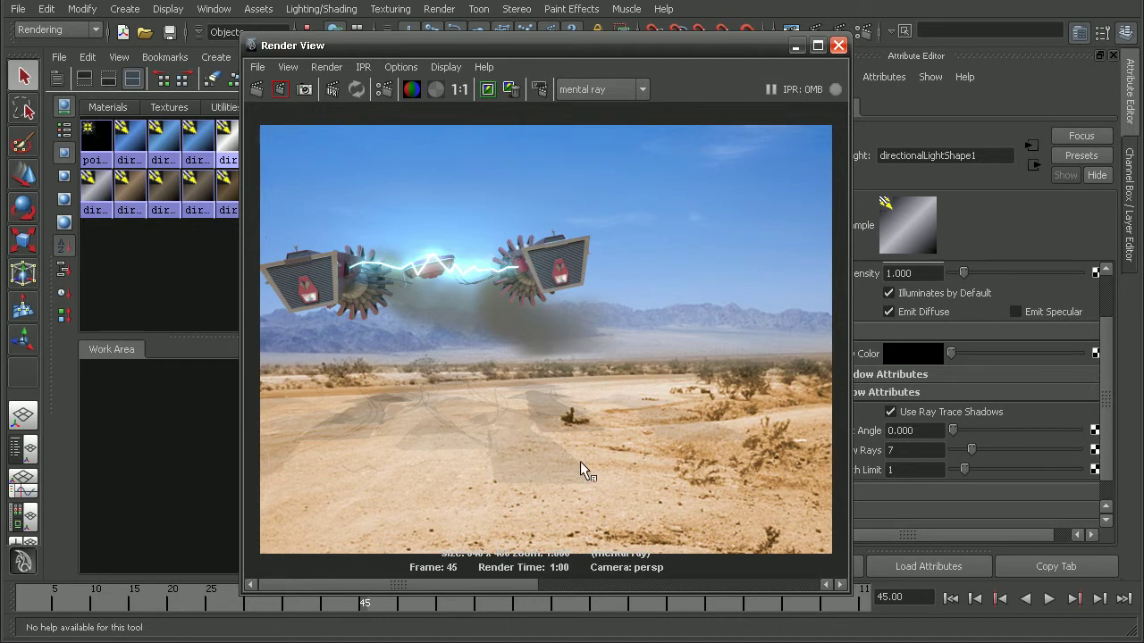
{"action": "left_click", "coordinate": [838, 44]}
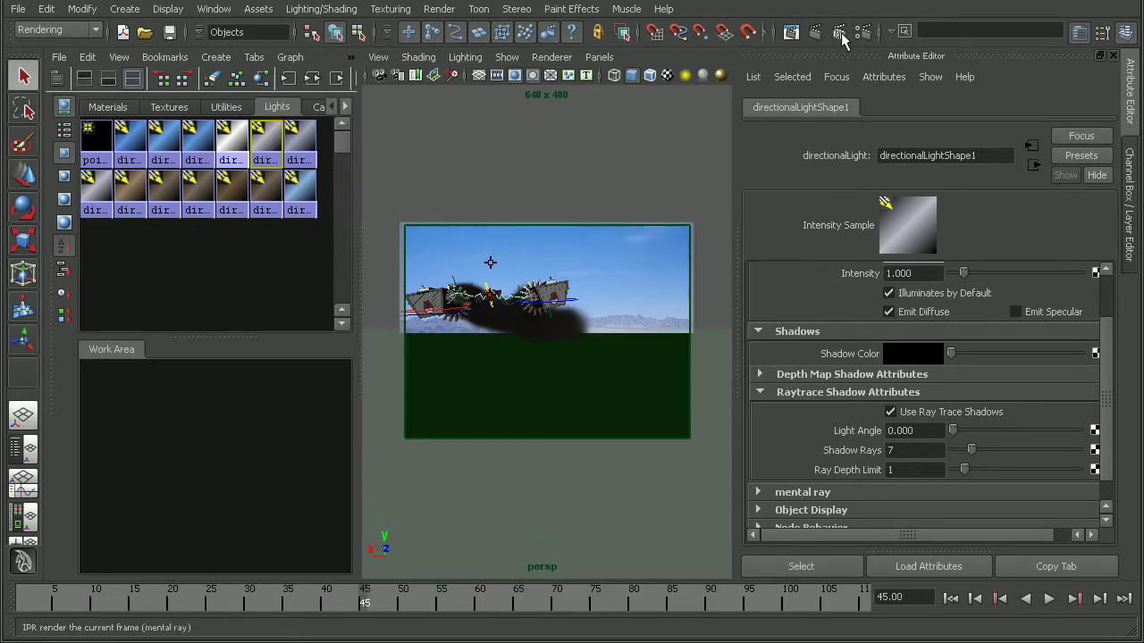
Inspect the attributes of directionalLightShape13, 2, 9, 8 and 10.
{"action": "left_click", "coordinate": [220, 148]}
{"action": "left_click_drag", "start_coordinate": [1107, 343], "coordinate": [1110, 295]}
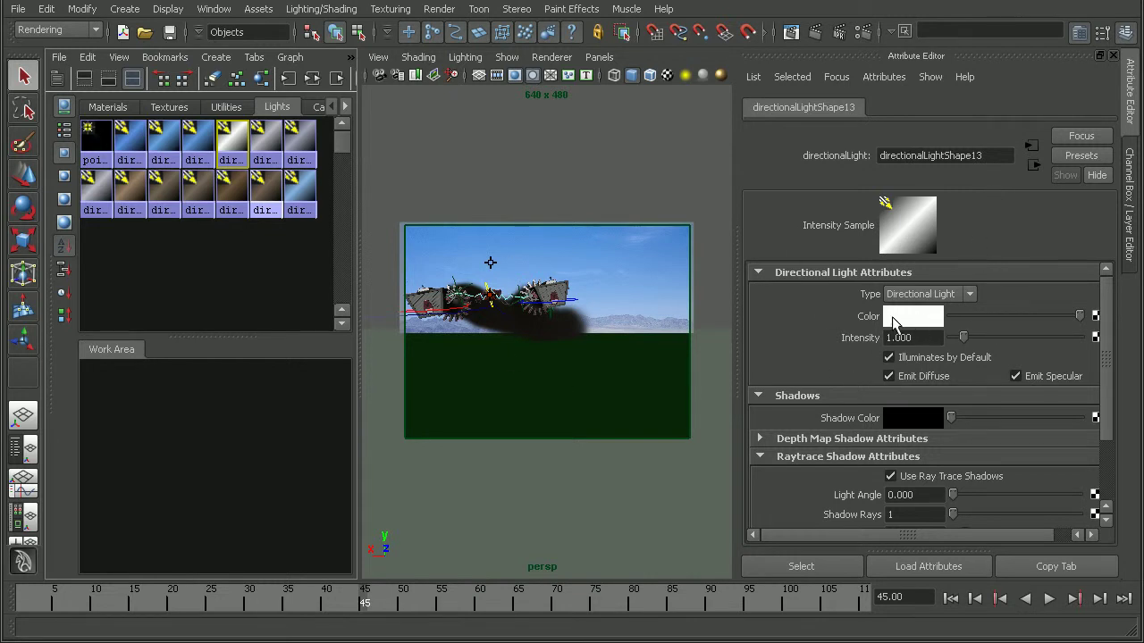
{"action": "left_click", "coordinate": [304, 148]}
{"action": "left_click", "coordinate": [300, 193]}
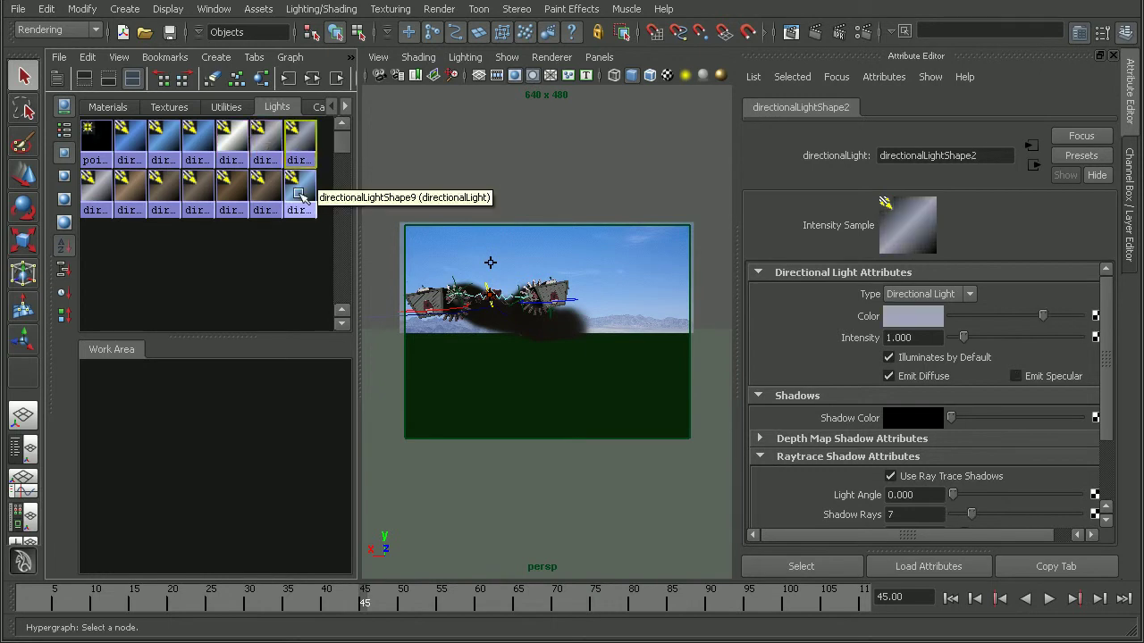
{"action": "left_click", "coordinate": [262, 195]}
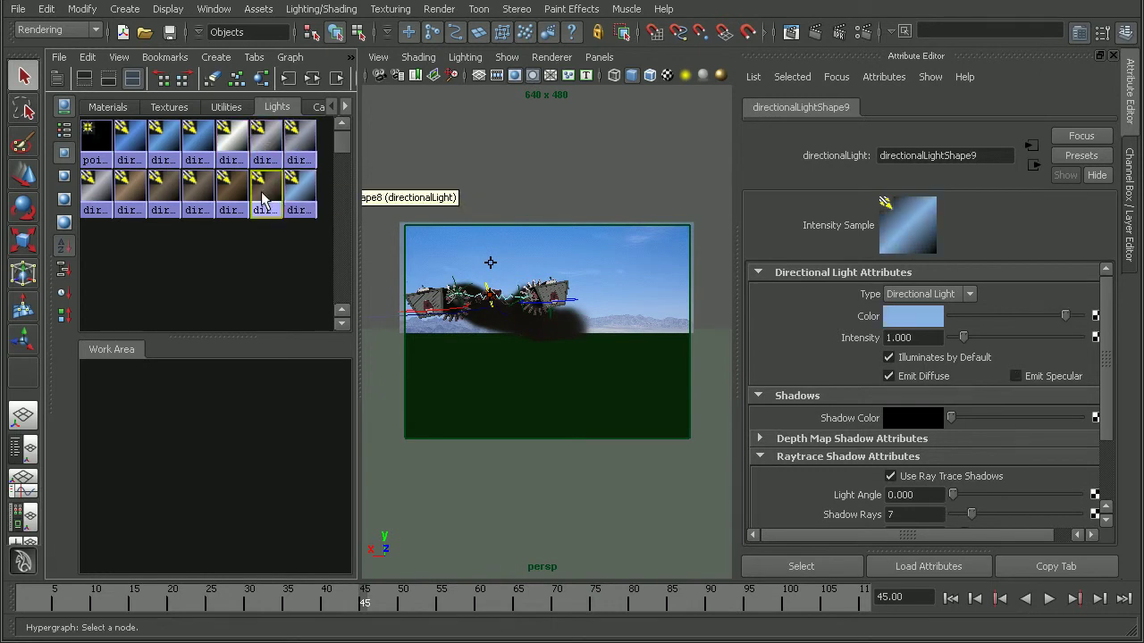
{"action": "left_click", "coordinate": [128, 134]}
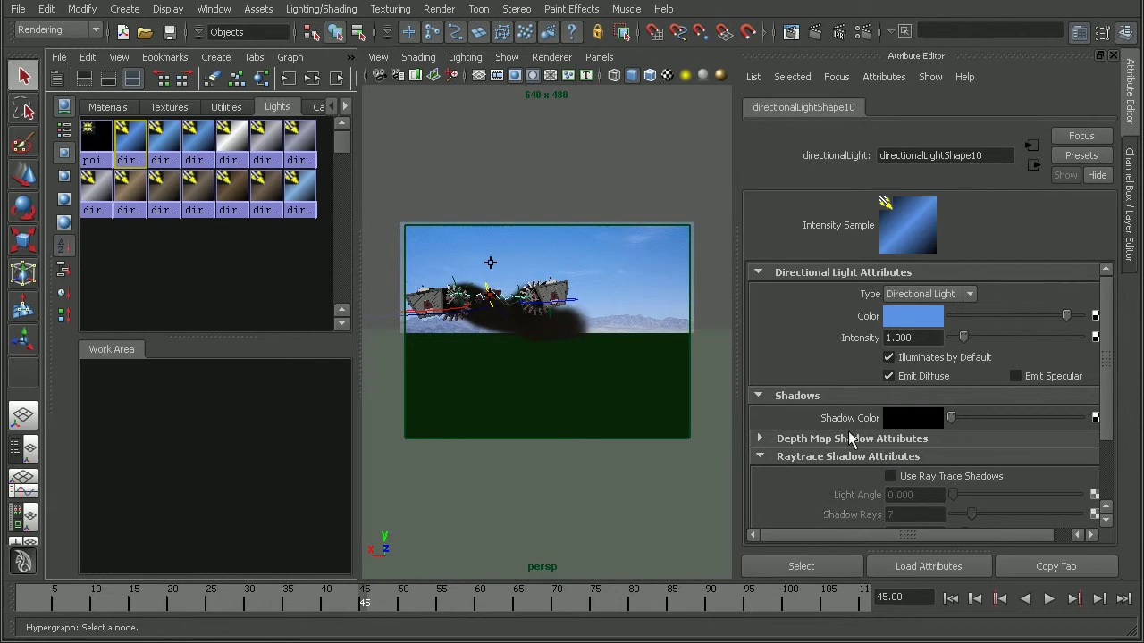
Check directionalLightShape11, 12, 13, 1 and the seventh directional light's attributes.
{"action": "left_click", "coordinate": [164, 143]}
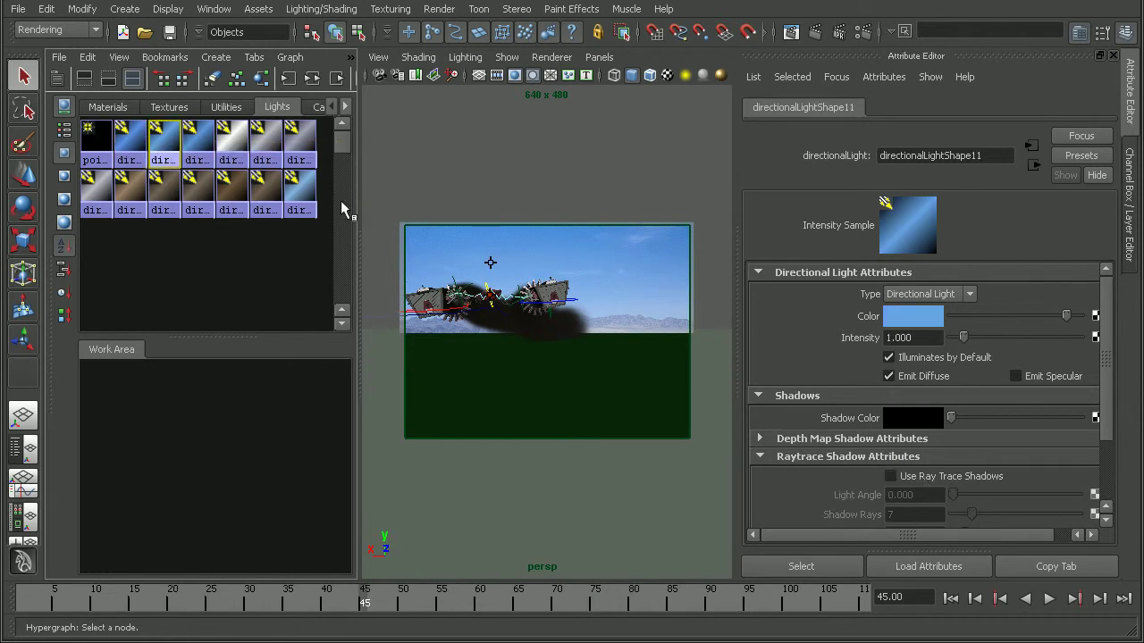
{"action": "left_click", "coordinate": [198, 142]}
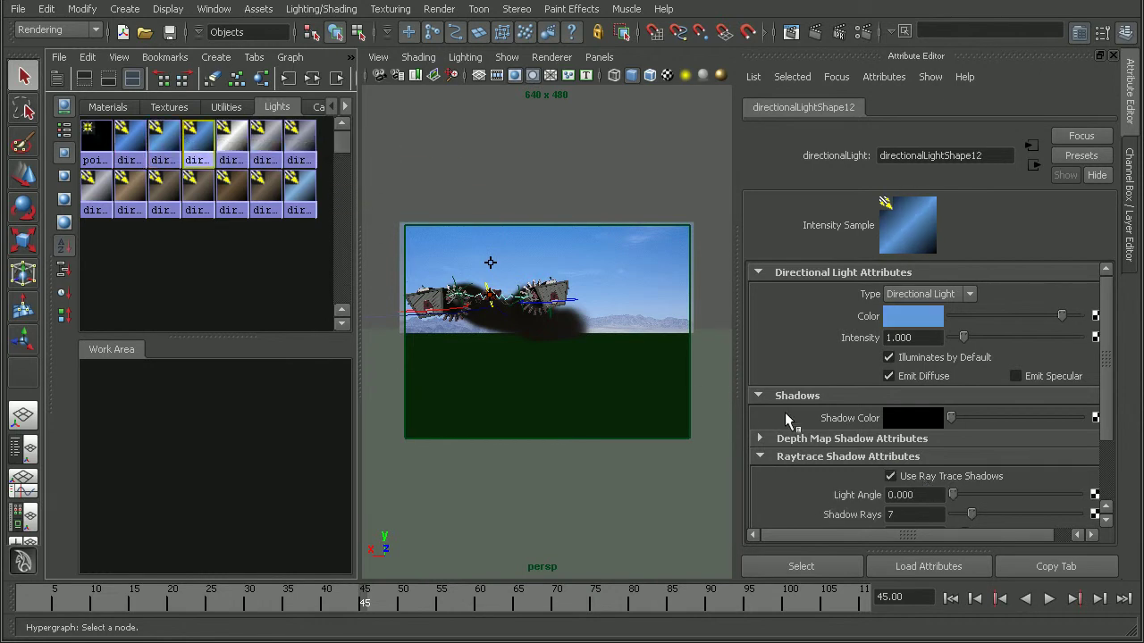
{"action": "left_click", "coordinate": [231, 141]}
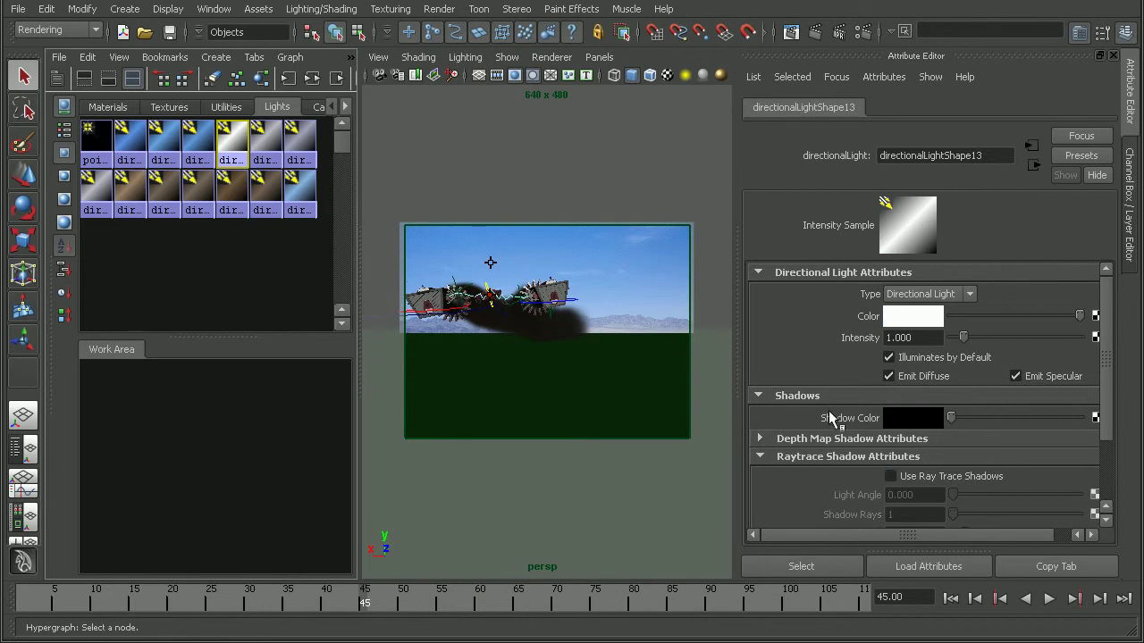
{"action": "left_click", "coordinate": [265, 141]}
{"action": "left_click", "coordinate": [304, 141]}
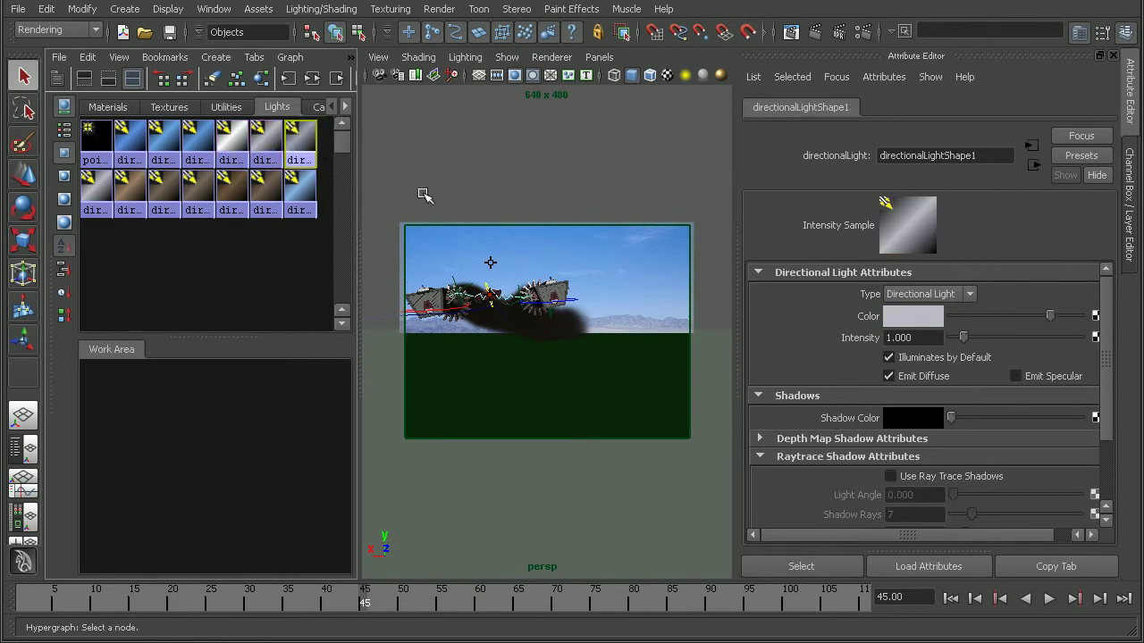
Check directionalLightShape3, 4, 5, 7, 8 and 9, then redo the mental ray render of frame 45.
{"action": "left_click", "coordinate": [100, 195]}
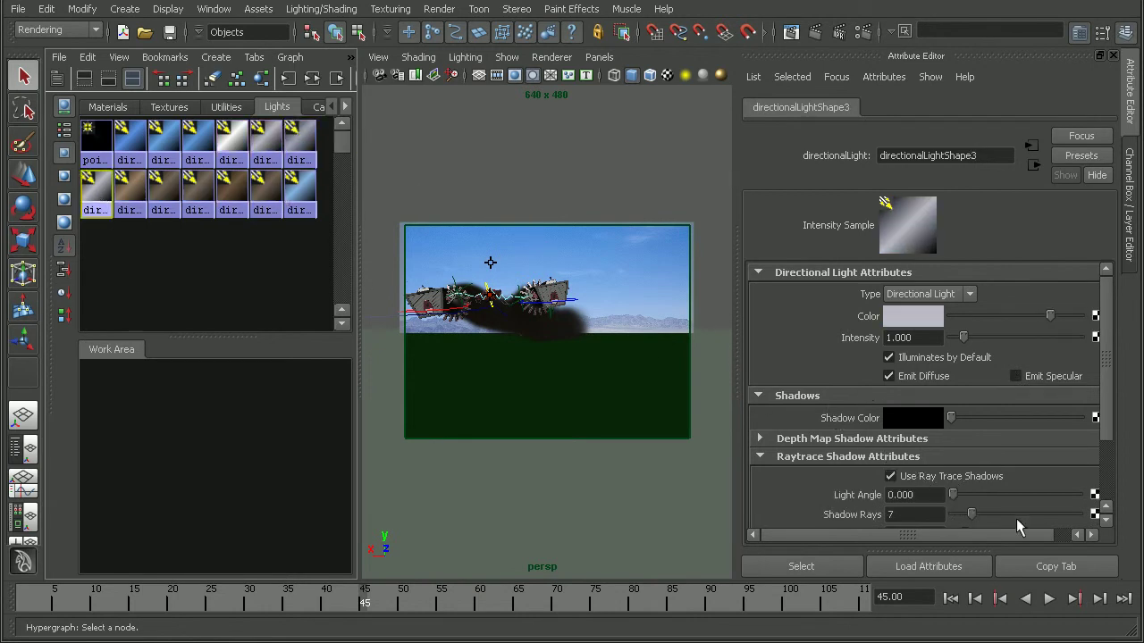
{"action": "left_click", "coordinate": [132, 206]}
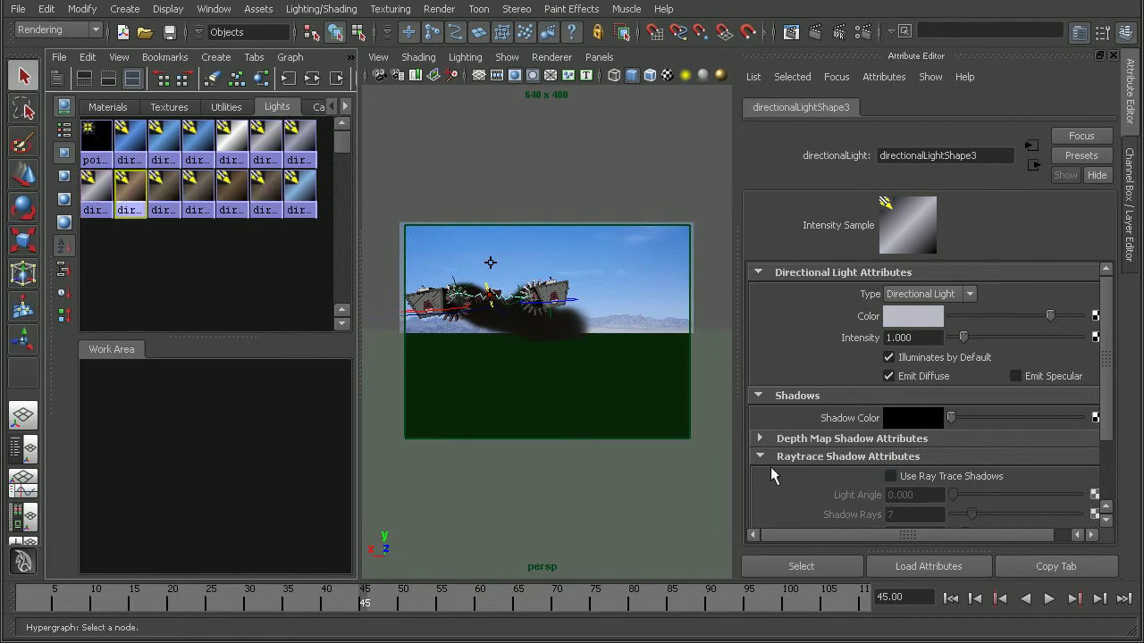
{"action": "left_click", "coordinate": [166, 202]}
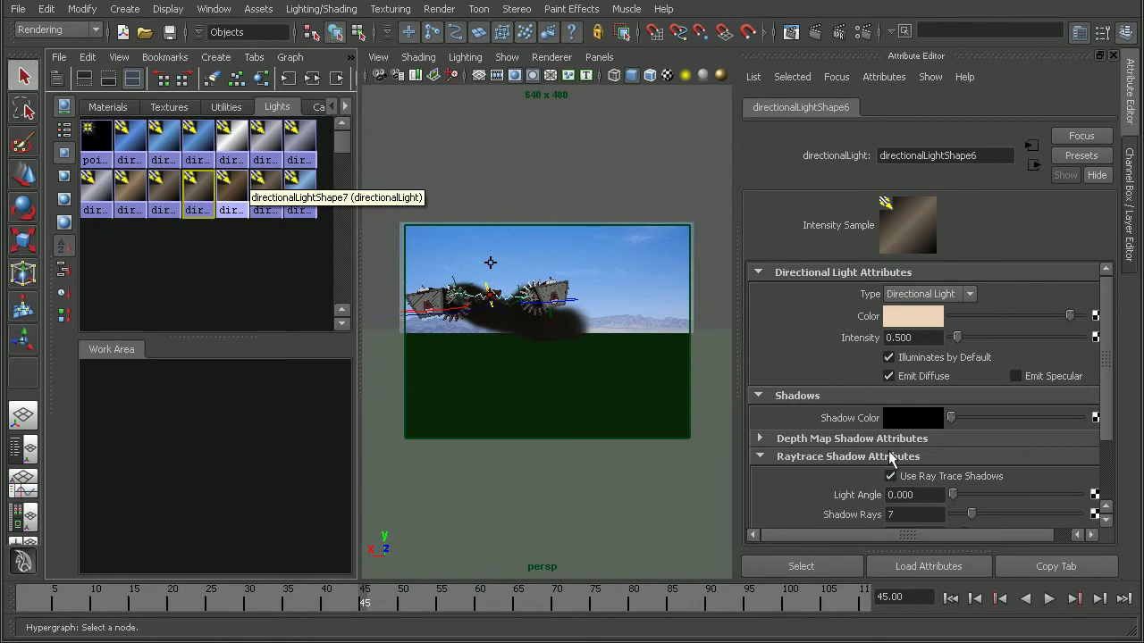
{"action": "left_click", "coordinate": [230, 193]}
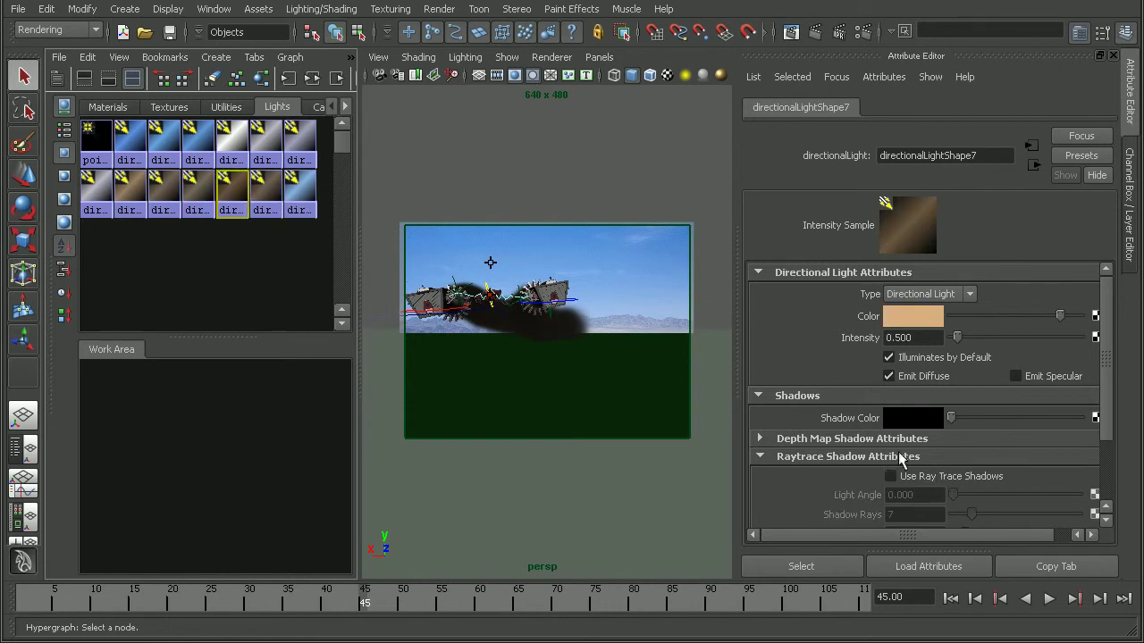
{"action": "left_click", "coordinate": [266, 192]}
{"action": "left_click", "coordinate": [304, 193]}
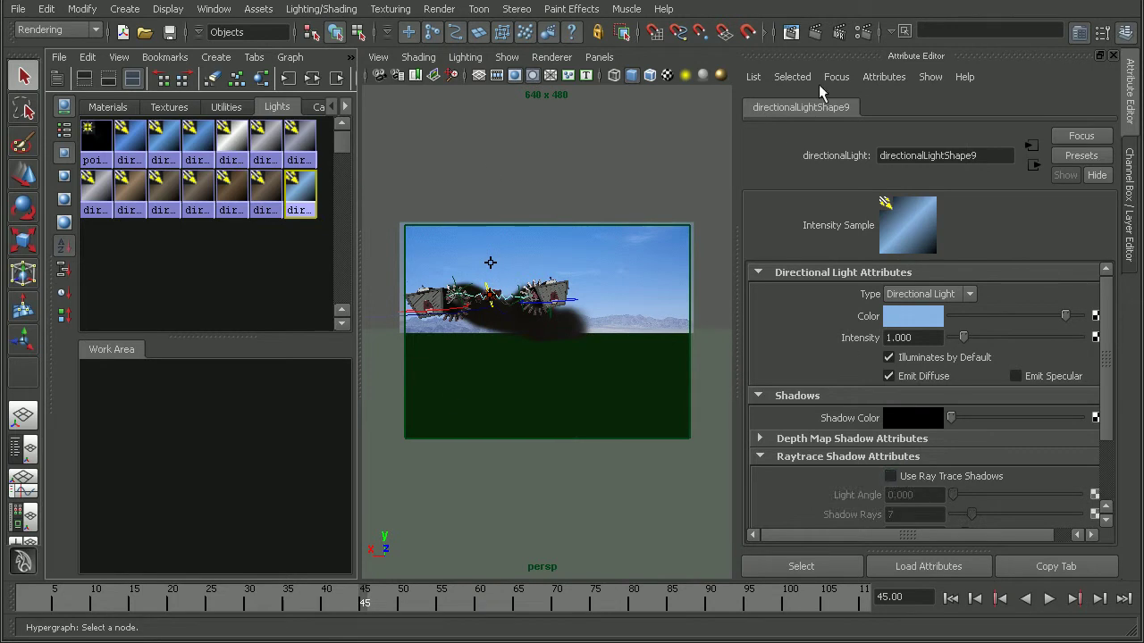
{"action": "left_click", "coordinate": [791, 31]}
{"action": "left_click", "coordinate": [257, 88]}
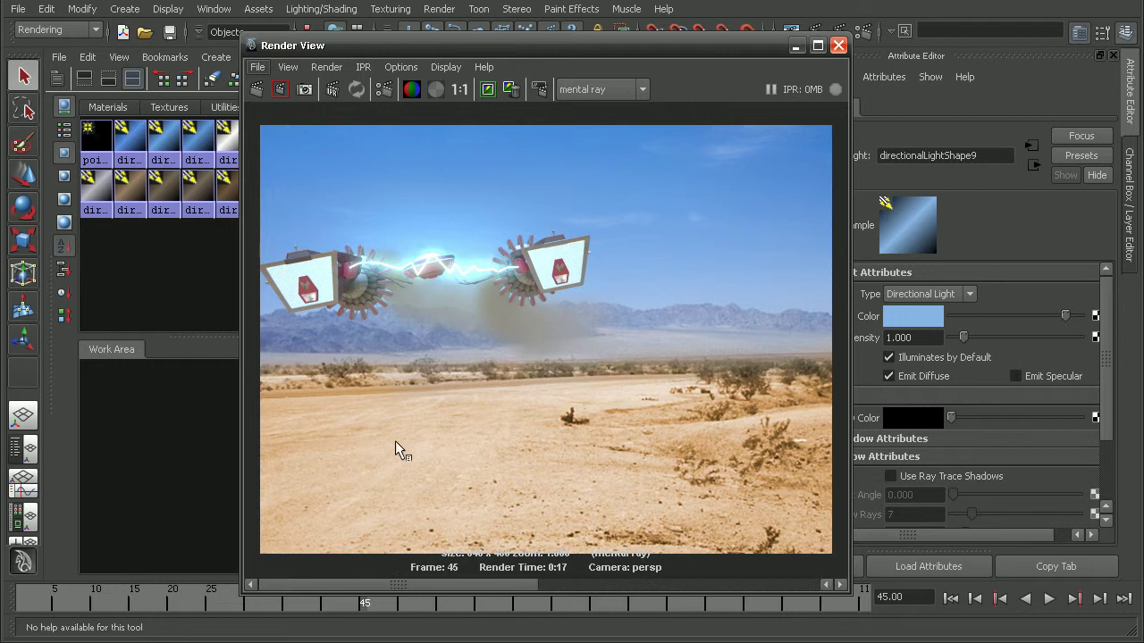
Flip between the shadowless and earlier grid-shadow renders, inspecting the ground, then close Render View.
{"action": "middle_click_drag", "start_coordinate": [386, 448], "coordinate": [510, 388], "text": "alt"}
{"action": "right_click_drag", "start_coordinate": [510, 388], "coordinate": [720, 381], "text": "alt"}
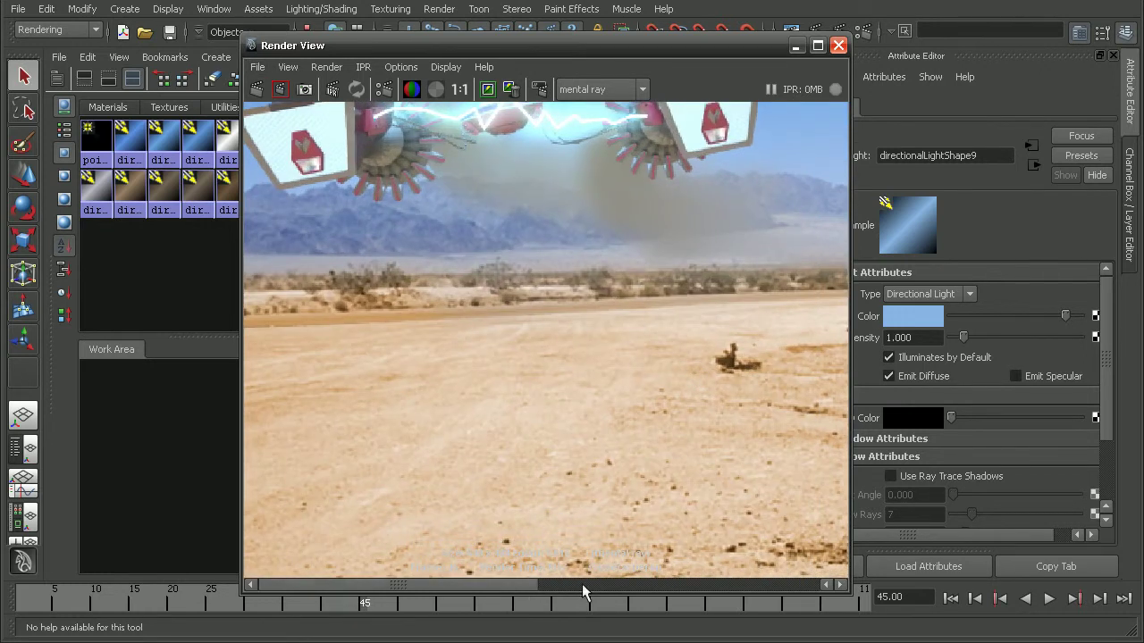
{"action": "left_click_drag", "start_coordinate": [538, 583], "coordinate": [715, 586]}
{"action": "right_click_drag", "start_coordinate": [304, 401], "coordinate": [733, 348], "text": "alt"}
{"action": "middle_click_drag", "start_coordinate": [781, 419], "coordinate": [657, 410], "text": "alt"}
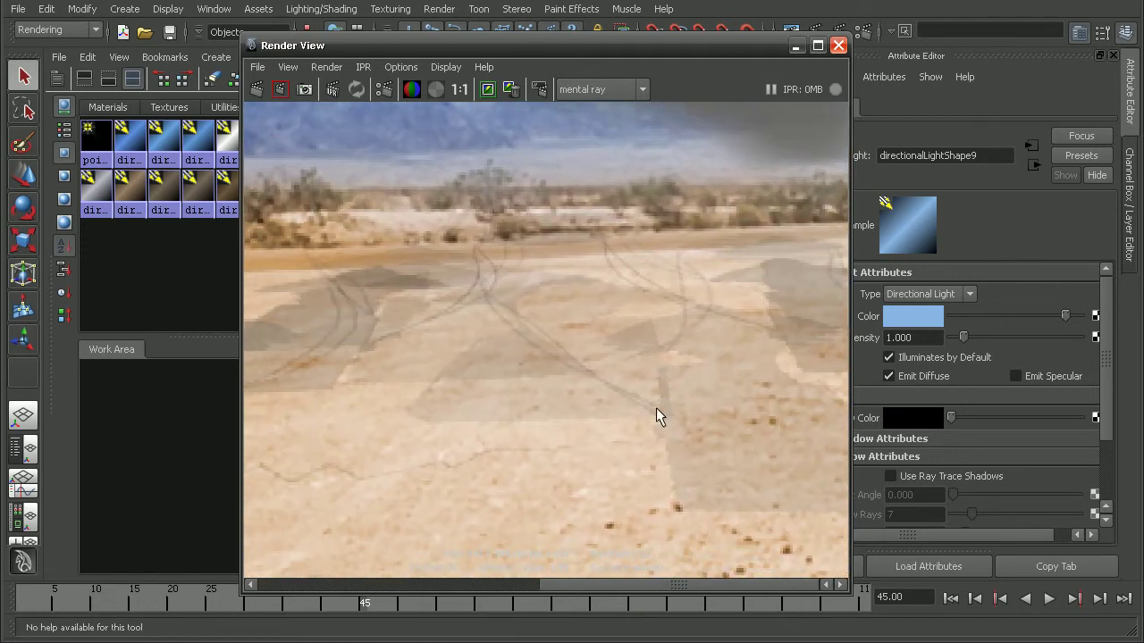
{"action": "left_click_drag", "start_coordinate": [565, 585], "coordinate": [390, 585]}
{"action": "right_click_drag", "start_coordinate": [684, 483], "coordinate": [477, 496], "text": "alt"}
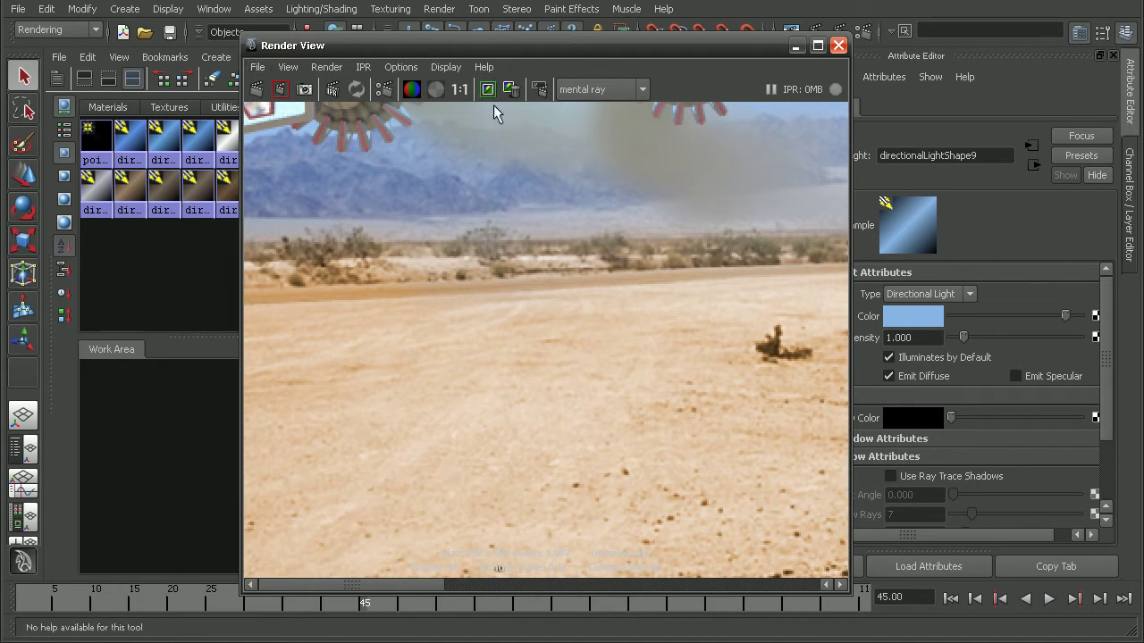
{"action": "left_click", "coordinate": [838, 45]}
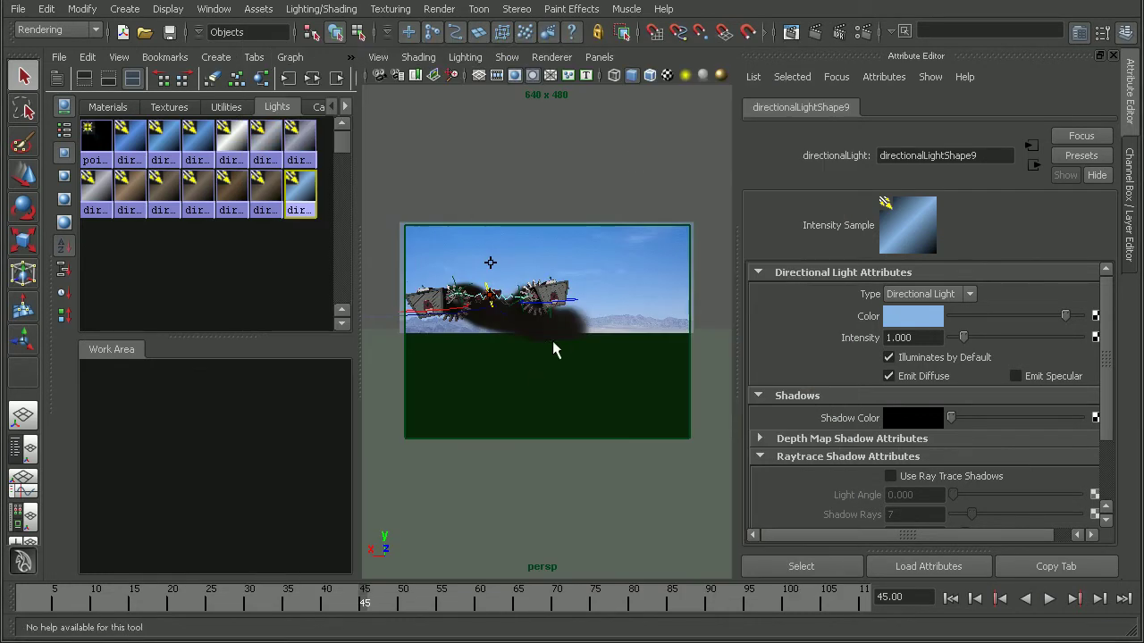
Enable Use Ray Trace Shadows on directionalLightShape9 and re-render frame 45, zooming on the ground.
{"action": "left_click", "coordinate": [298, 188]}
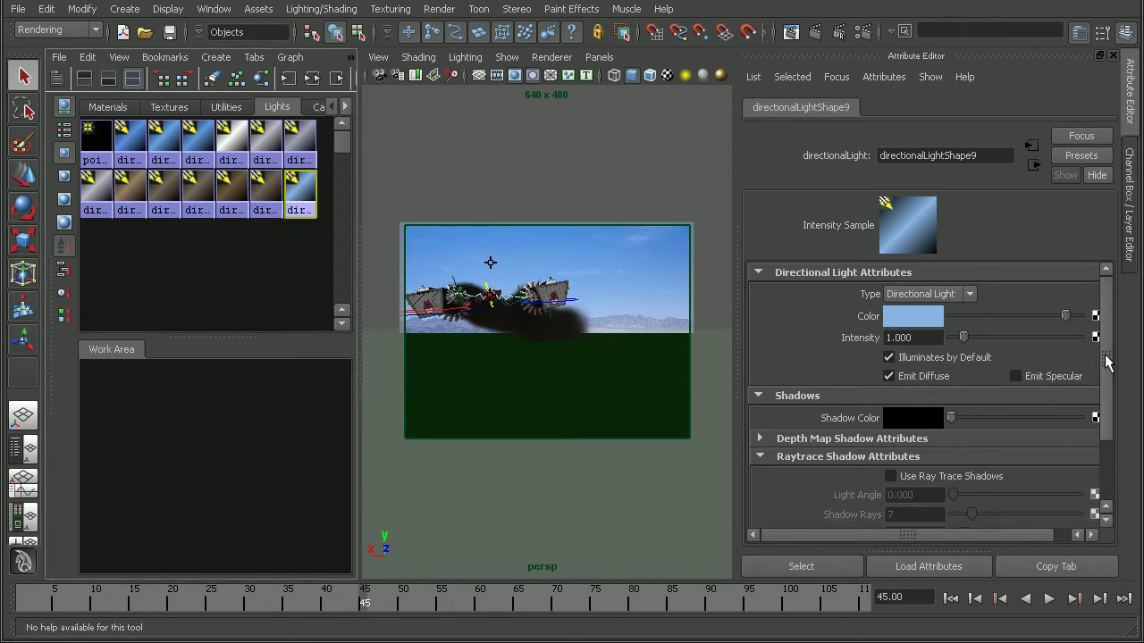
{"action": "scroll", "coordinate": [1108, 362], "scroll_direction": "down", "scroll_amount": 3}
{"action": "left_click", "coordinate": [891, 389]}
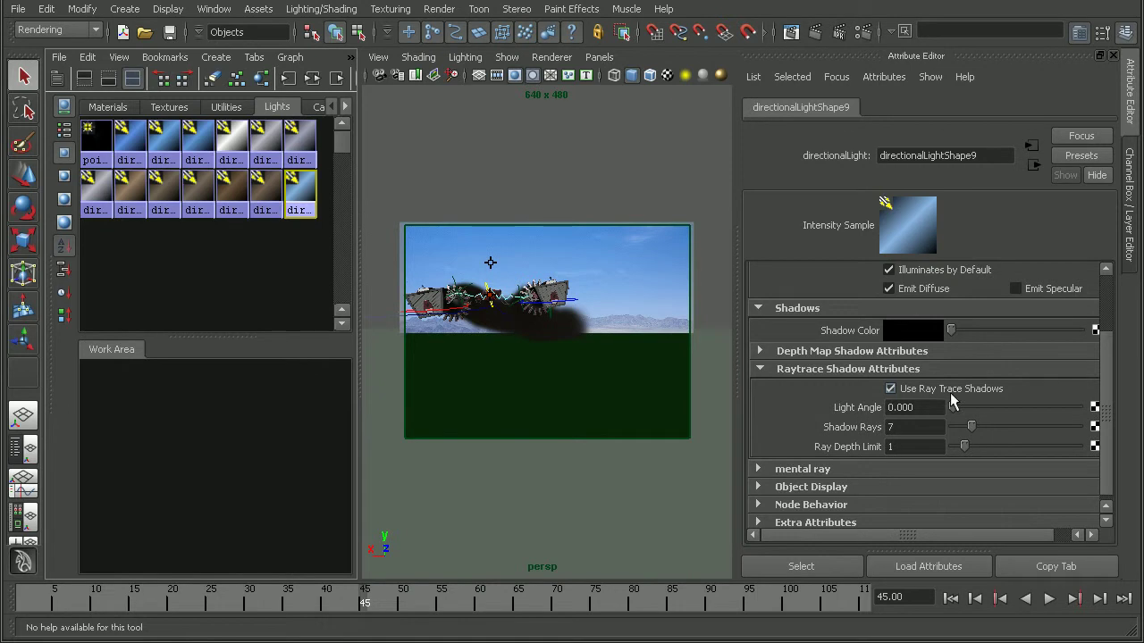
{"action": "left_click", "coordinate": [791, 31]}
{"action": "right_click_drag", "start_coordinate": [481, 431], "coordinate": [726, 410], "text": "alt"}
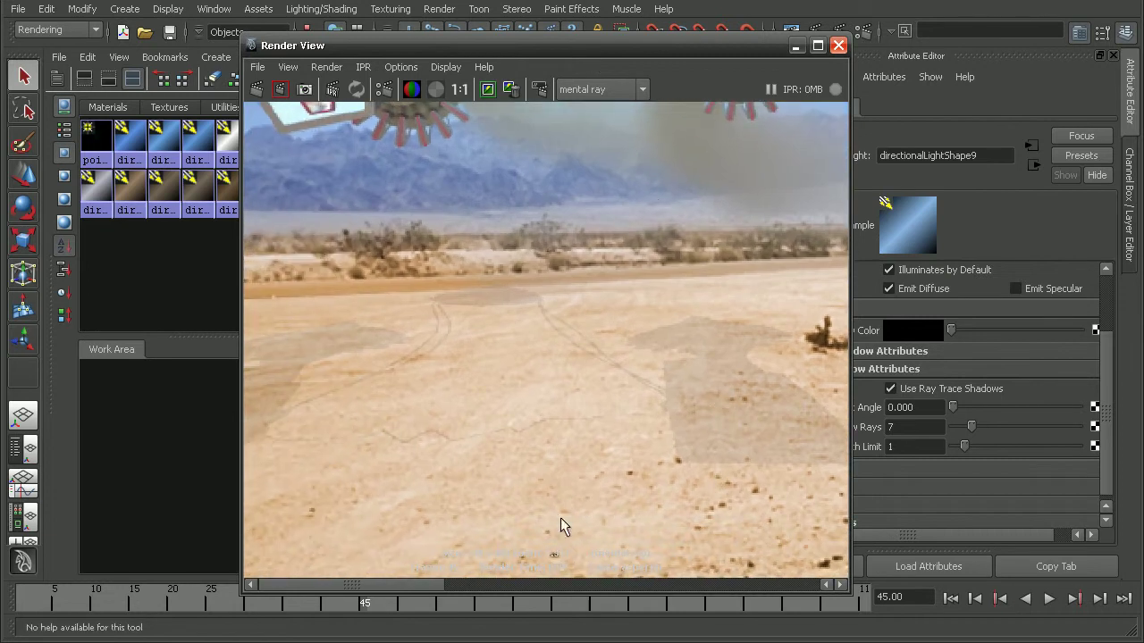
Flip between the new and previous stored renders, then move Render View aside to expose the light settings.
{"action": "left_click_drag", "start_coordinate": [412, 585], "coordinate": [551, 586]}
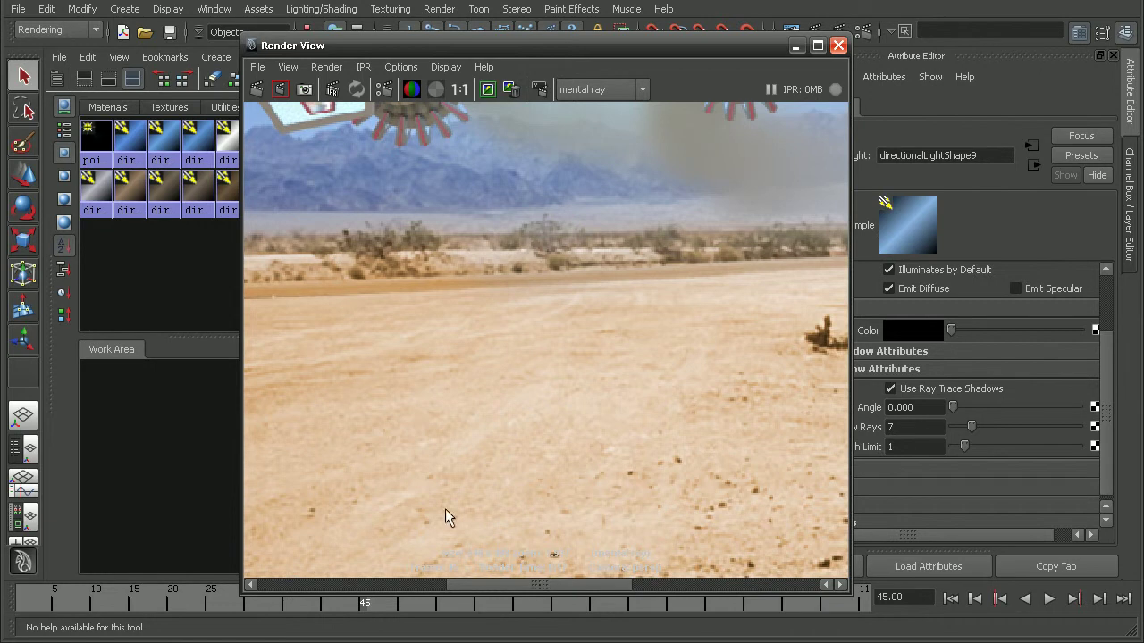
{"action": "left_click_drag", "start_coordinate": [532, 586], "coordinate": [348, 590]}
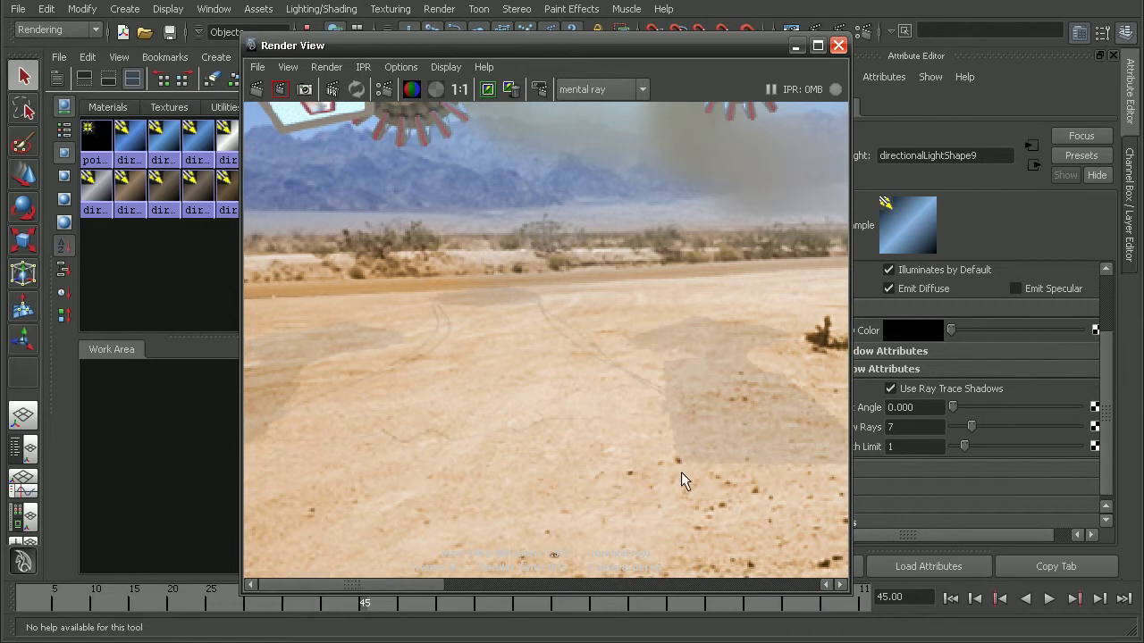
{"action": "left_click_drag", "start_coordinate": [648, 47], "coordinate": [542, 48]}
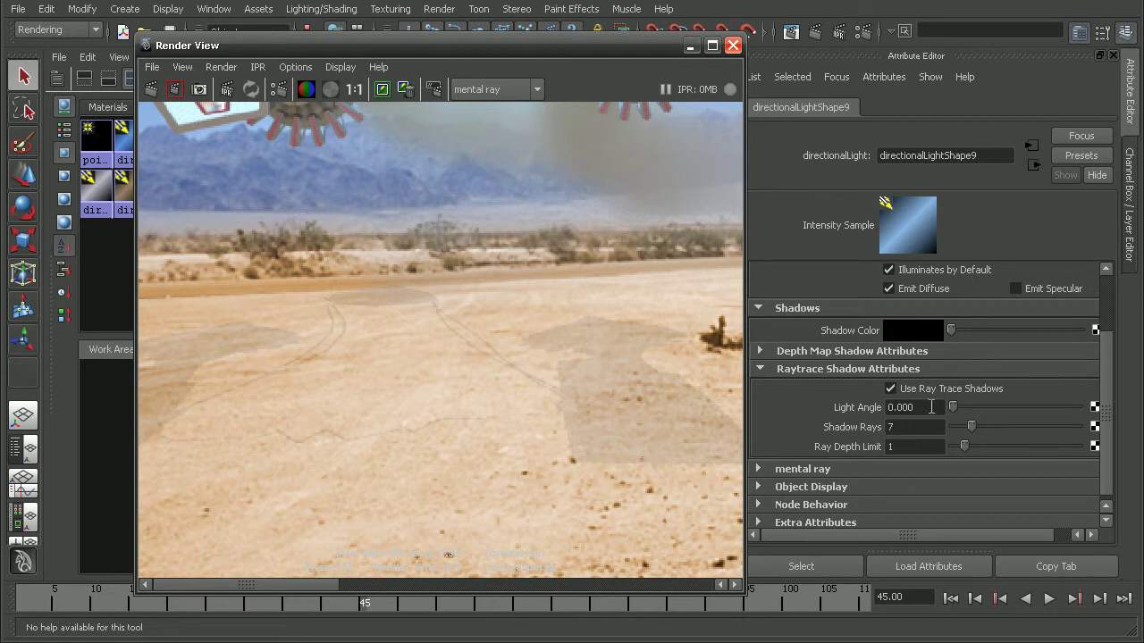
Set directionalLightShape9's light angle to 10, keep the current render, and re-render frame 45.
{"action": "left_click_drag", "start_coordinate": [934, 407], "coordinate": [869, 411]}
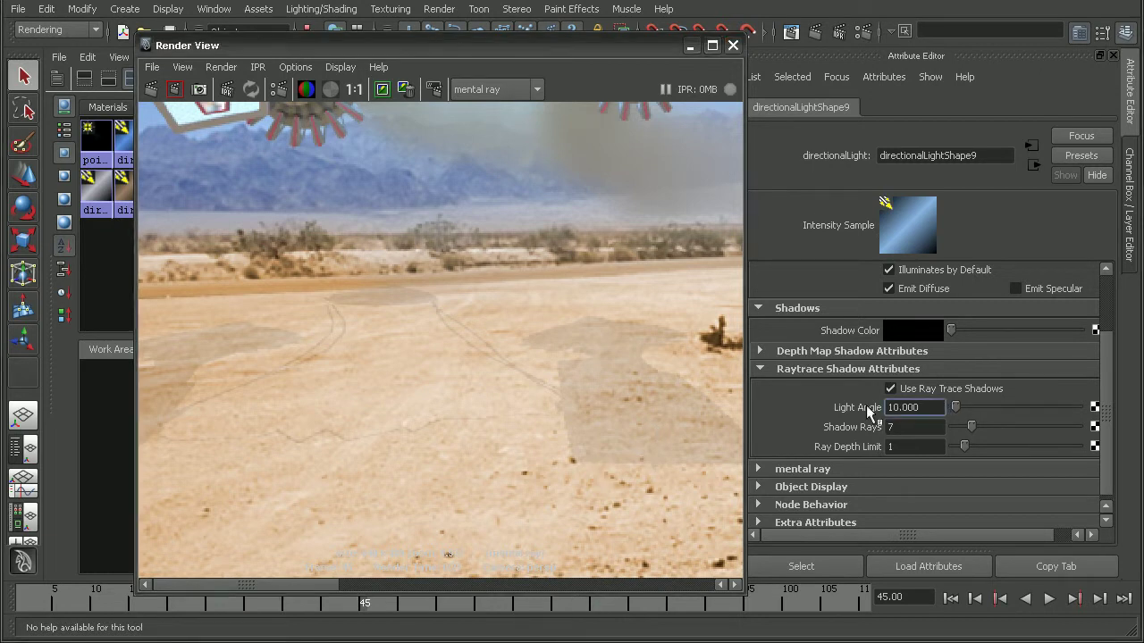
{"action": "left_click", "coordinate": [379, 90]}
{"action": "left_click", "coordinate": [156, 93]}
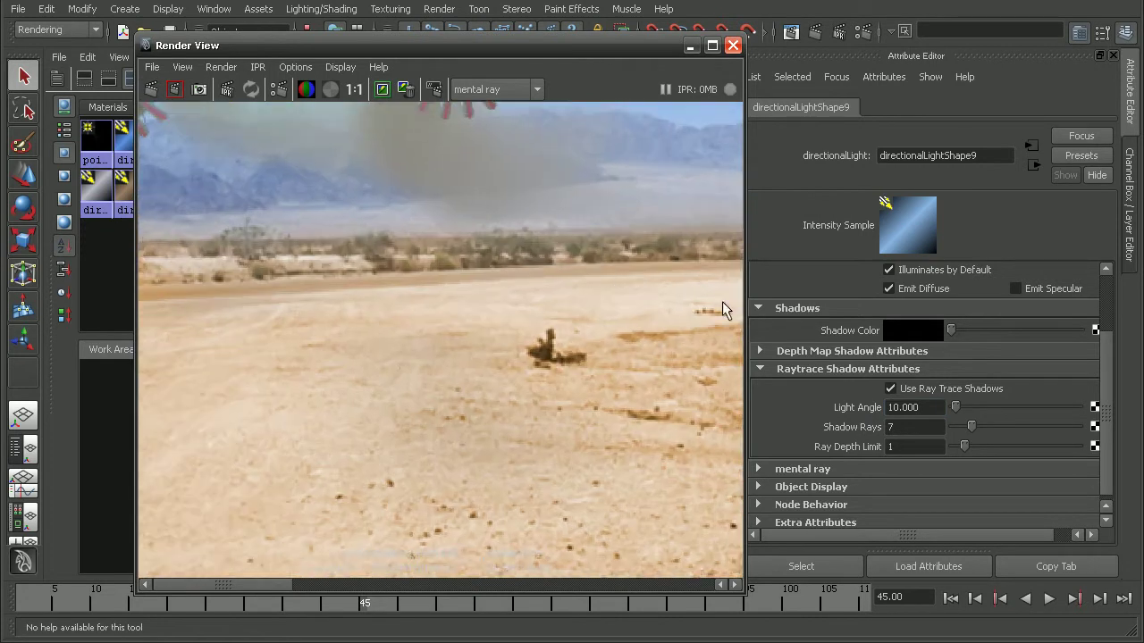
{"action": "scroll", "coordinate": [490, 294], "scroll_direction": "down", "scroll_amount": 3}
{"action": "scroll", "coordinate": [417, 213], "scroll_direction": "up", "scroll_amount": 4}
Compare the stored renders and discard the one with grey shadows.
{"action": "left_click_drag", "start_coordinate": [281, 584], "coordinate": [364, 587]}
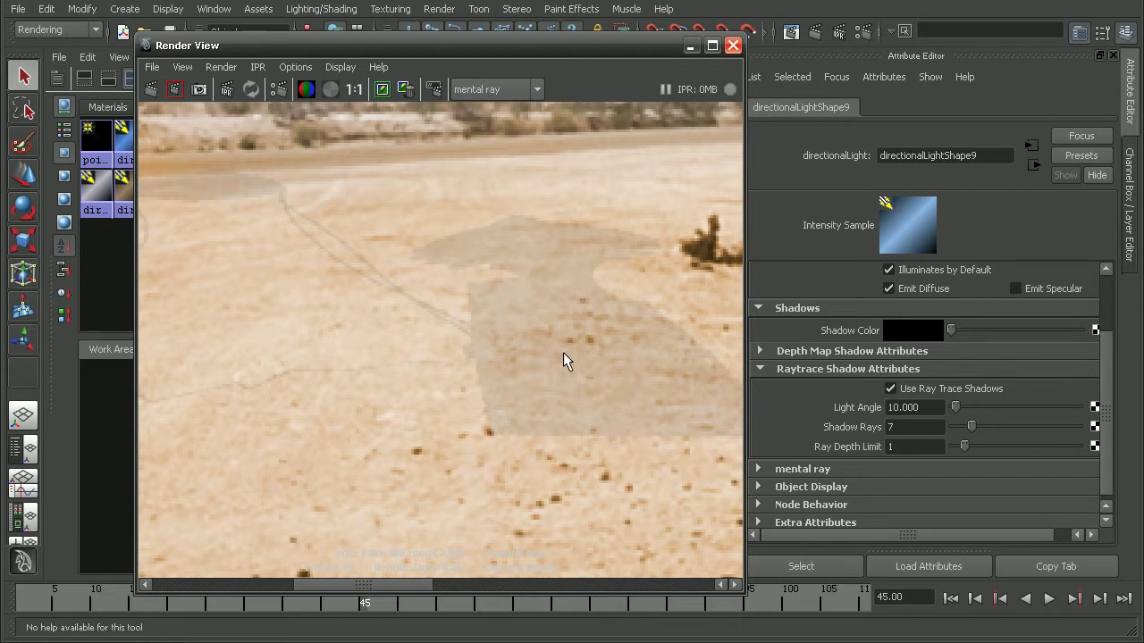
{"action": "left_click_drag", "start_coordinate": [407, 586], "coordinate": [265, 585]}
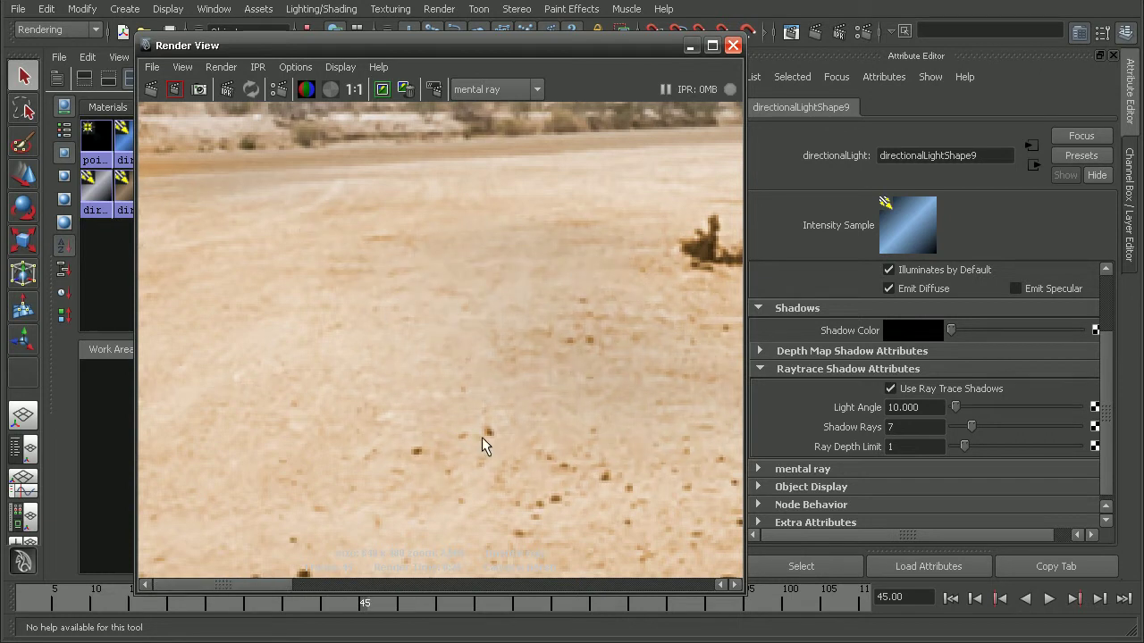
{"action": "left_click", "coordinate": [326, 586]}
{"action": "left_click", "coordinate": [407, 88]}
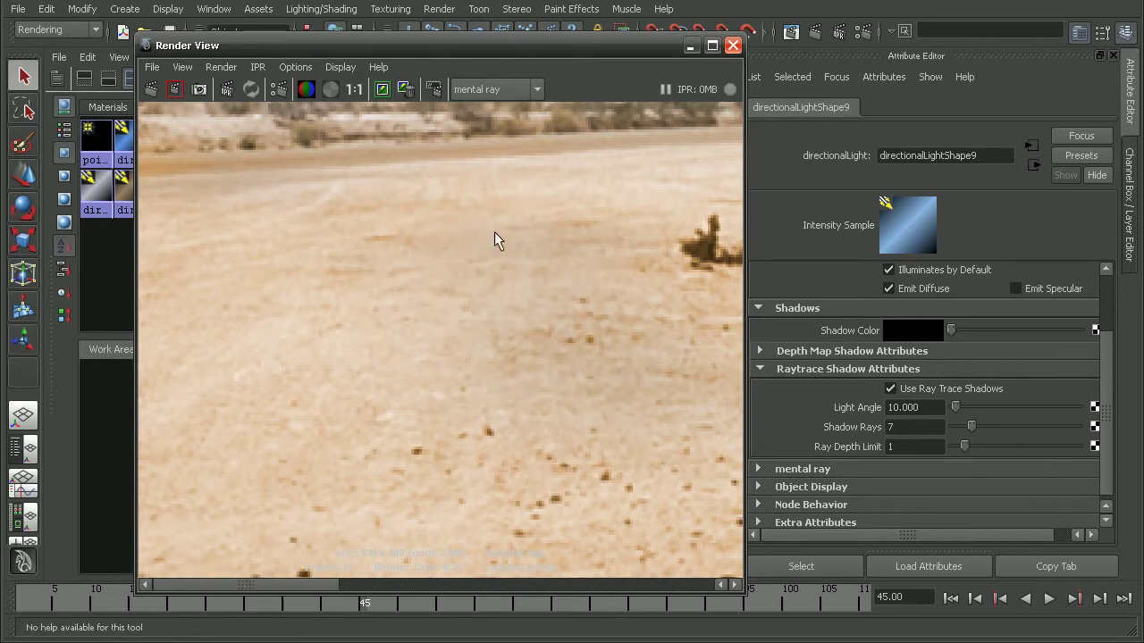
{"action": "left_click_drag", "start_coordinate": [288, 587], "coordinate": [426, 585]}
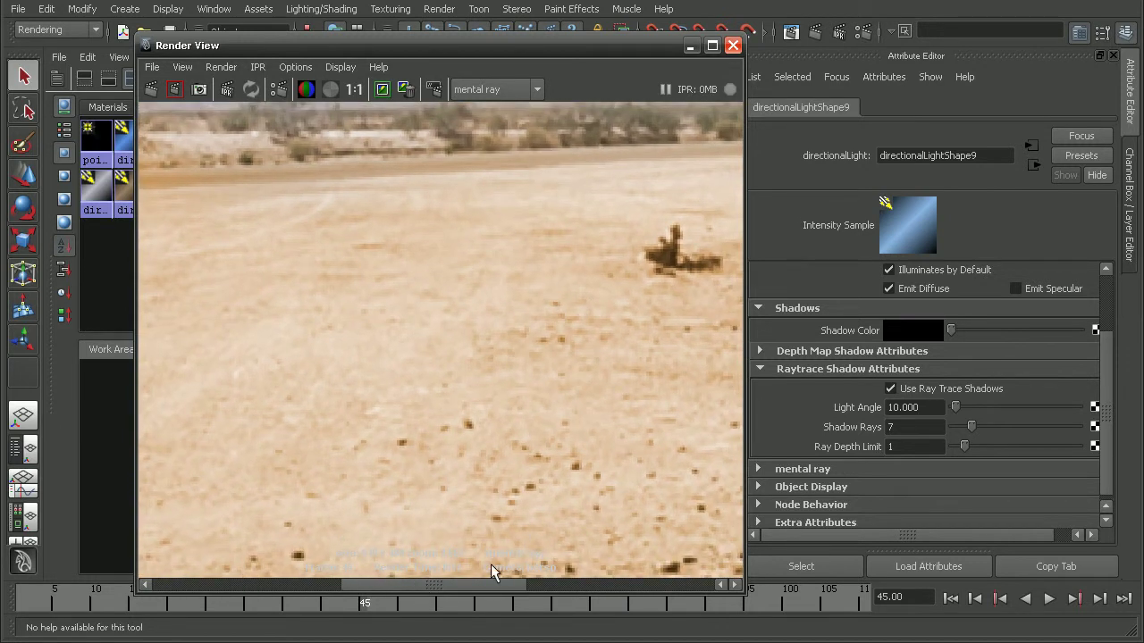
{"action": "left_click_drag", "start_coordinate": [437, 585], "coordinate": [229, 585]}
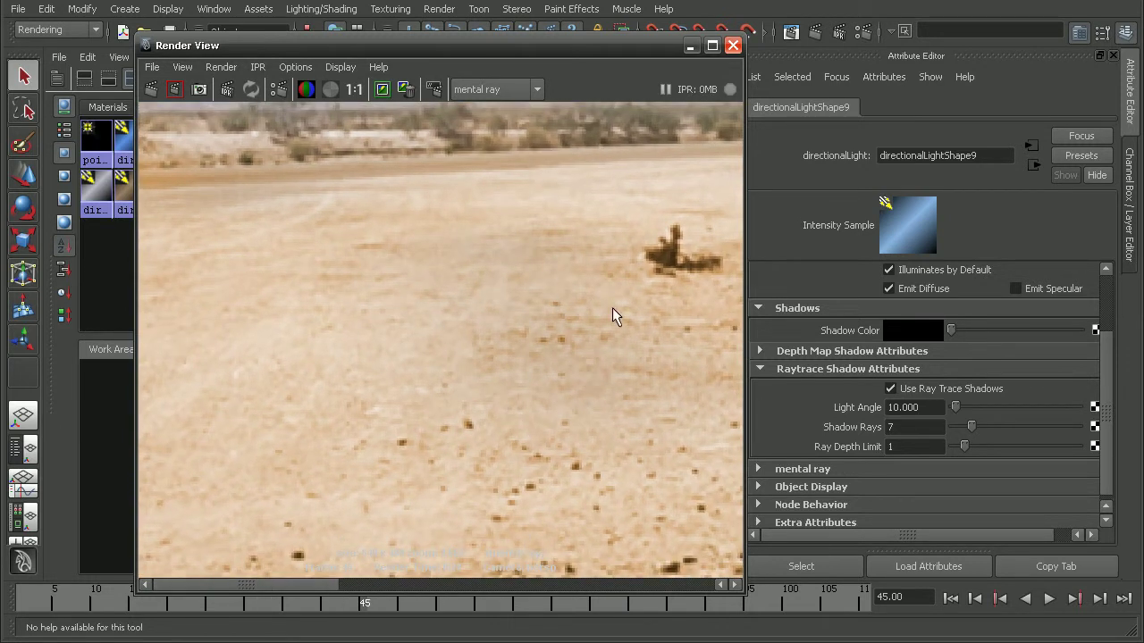
{"action": "left_click", "coordinate": [406, 585]}
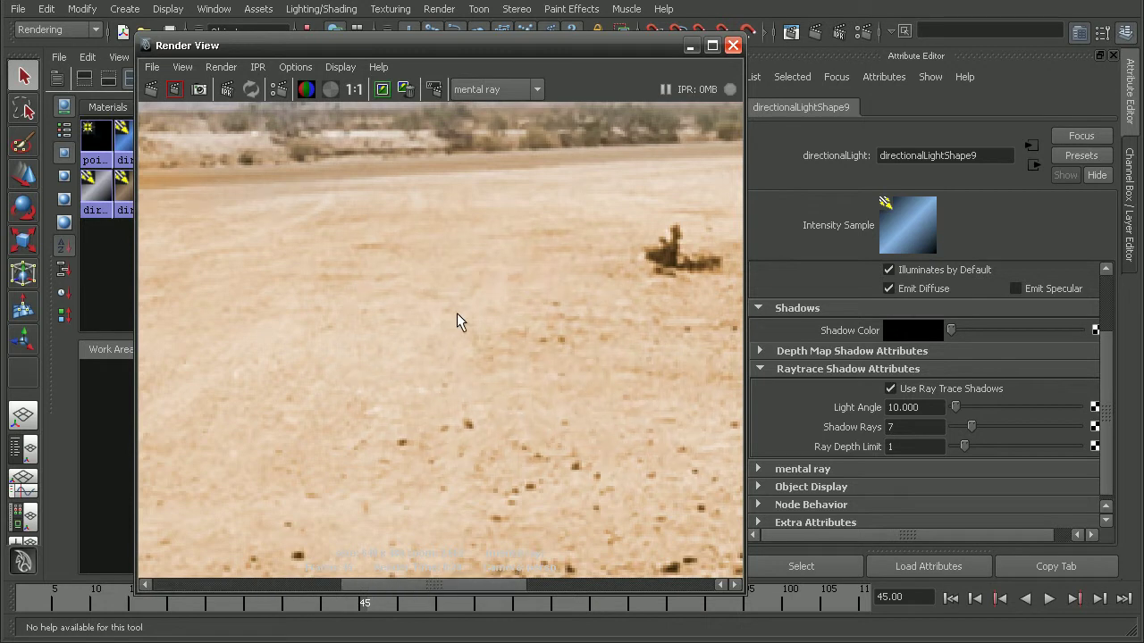
{"action": "left_click_drag", "start_coordinate": [425, 586], "coordinate": [258, 581]}
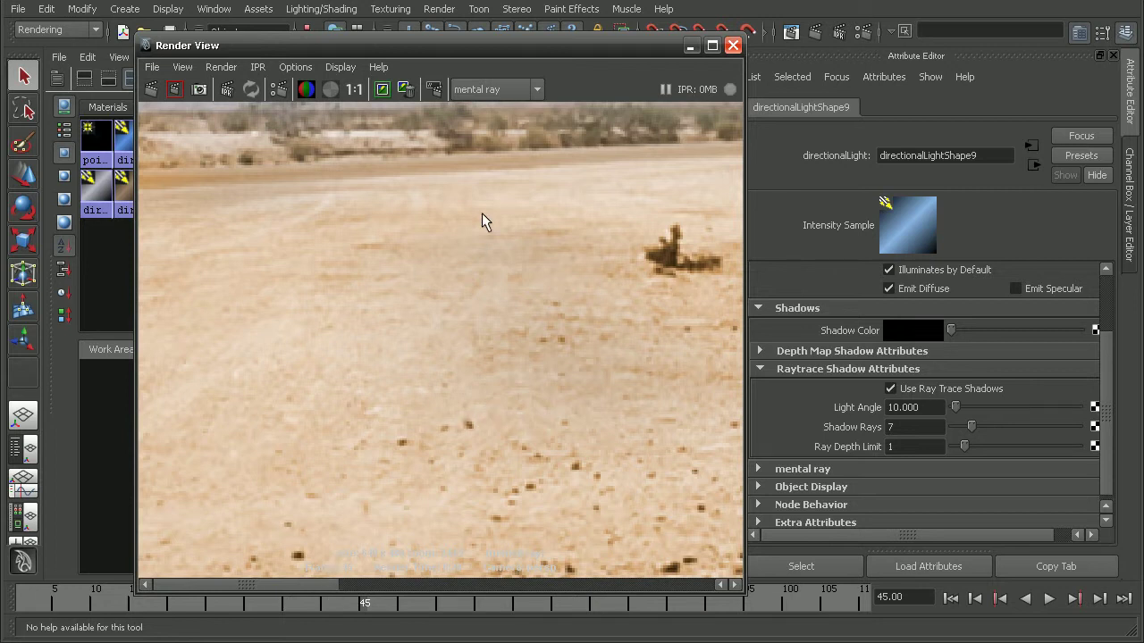
Zoom out and reposition the soft-shadow render to see the whole frame, then close Render View.
{"action": "right_click_drag", "start_coordinate": [546, 268], "coordinate": [318, 250], "text": "alt"}
{"action": "middle_click_drag", "start_coordinate": [319, 250], "coordinate": [573, 307], "text": "alt"}
{"action": "right_click_drag", "start_coordinate": [573, 307], "coordinate": [508, 328], "text": "alt"}
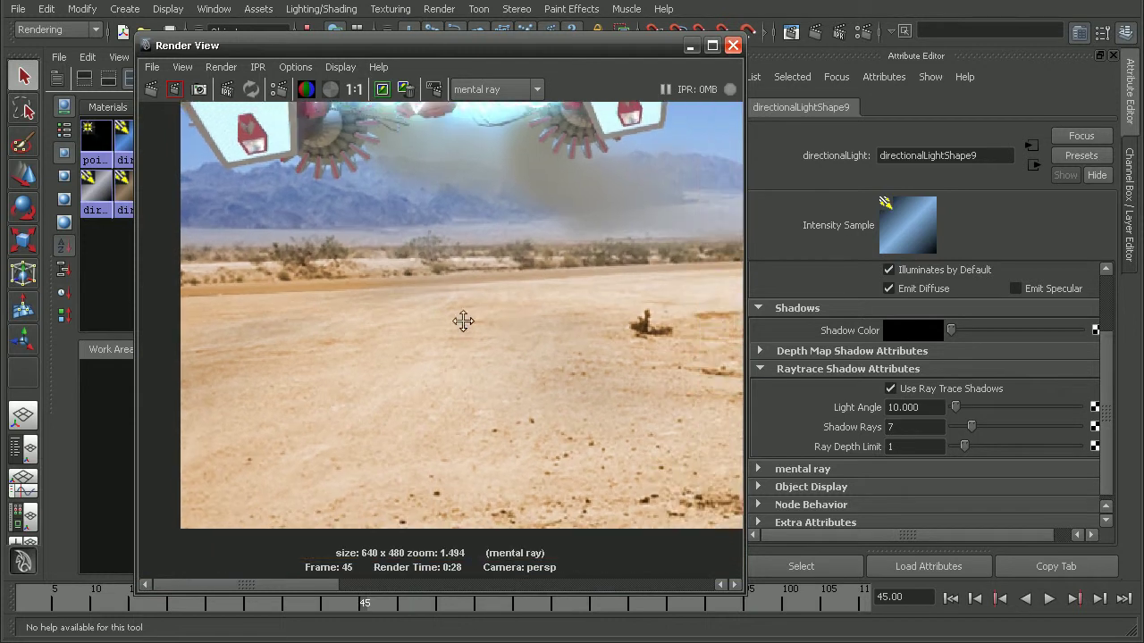
{"action": "middle_click_drag", "start_coordinate": [508, 328], "coordinate": [431, 328], "text": "alt"}
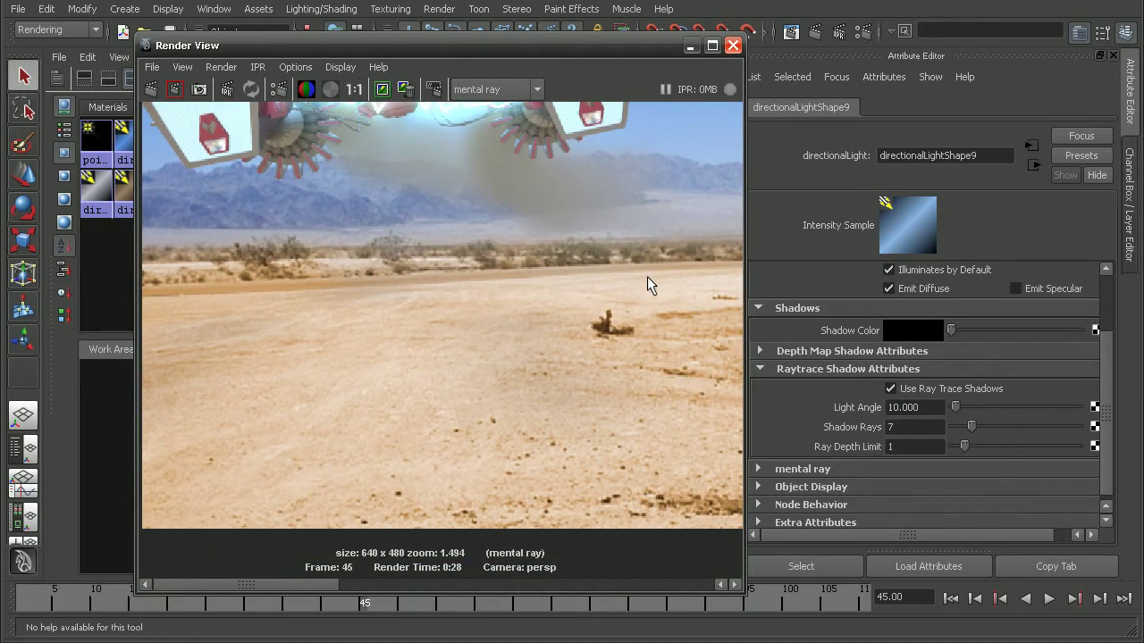
{"action": "left_click", "coordinate": [733, 44]}
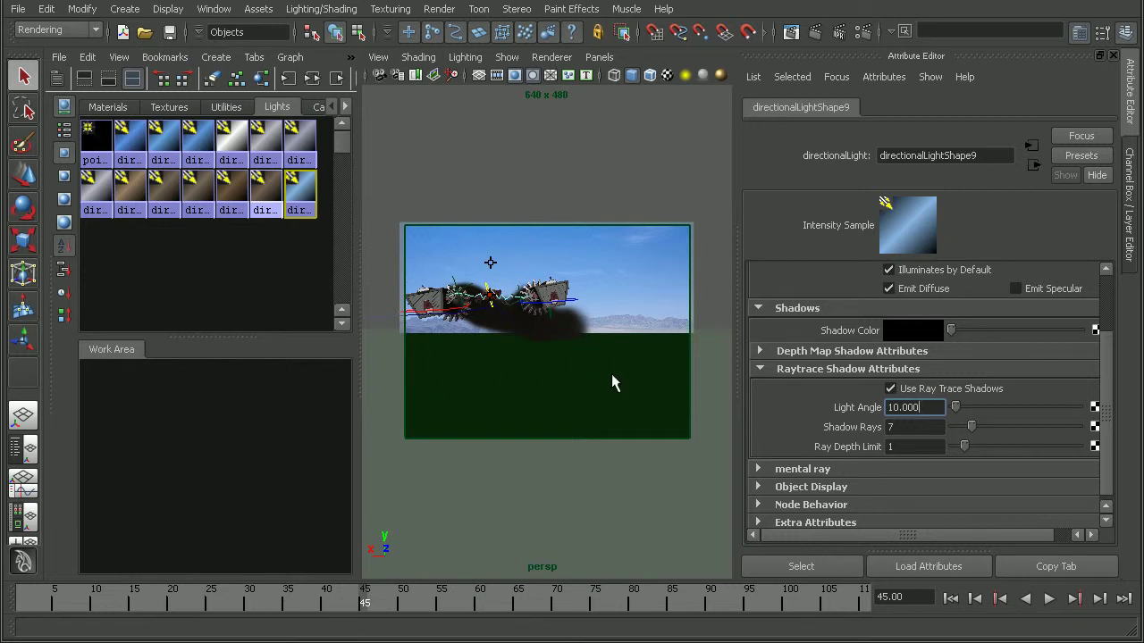
Enable raytraced shadows with a light angle of 10 on directionalLightShape8 and directionalLightShape7.
{"action": "left_click", "coordinate": [266, 191]}
{"action": "left_click", "coordinate": [905, 387]}
{"action": "left_click", "coordinate": [928, 408]}
{"action": "type", "text": "10"}
{"action": "key", "text": "Return"}
{"action": "left_click", "coordinate": [231, 182]}
{"action": "left_click", "coordinate": [911, 389]}
{"action": "left_click", "coordinate": [894, 408]}
{"action": "type", "text": "10"}
{"action": "key", "text": "Return"}
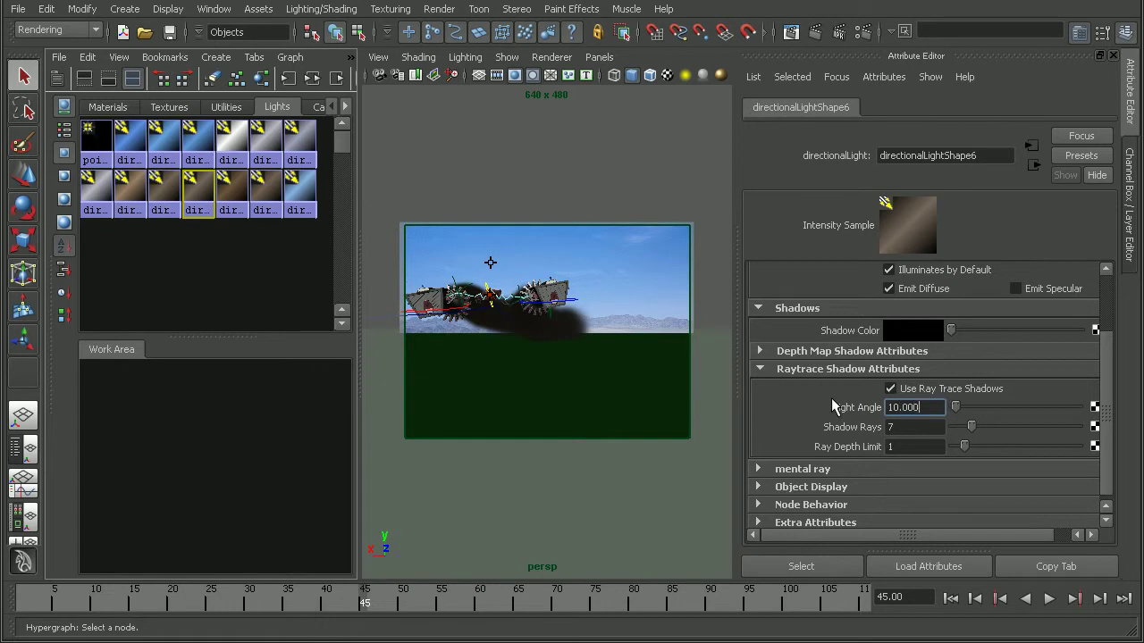
Enable raytraced shadows with a light angle of 10 on directionalLightShape5 and directionalLightShape4.
{"action": "left_click", "coordinate": [165, 188]}
{"action": "left_click", "coordinate": [918, 393]}
{"action": "double_click", "coordinate": [902, 407]}
{"action": "type", "text": "10"}
{"action": "key", "text": "Return"}
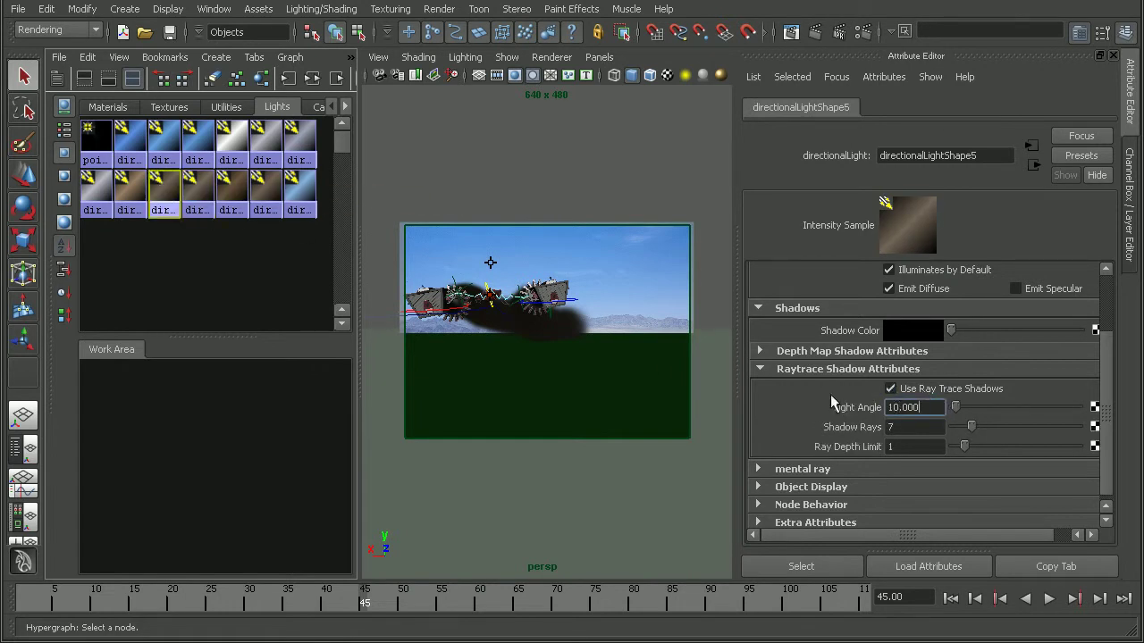
{"action": "left_click", "coordinate": [131, 190]}
{"action": "left_click", "coordinate": [890, 389]}
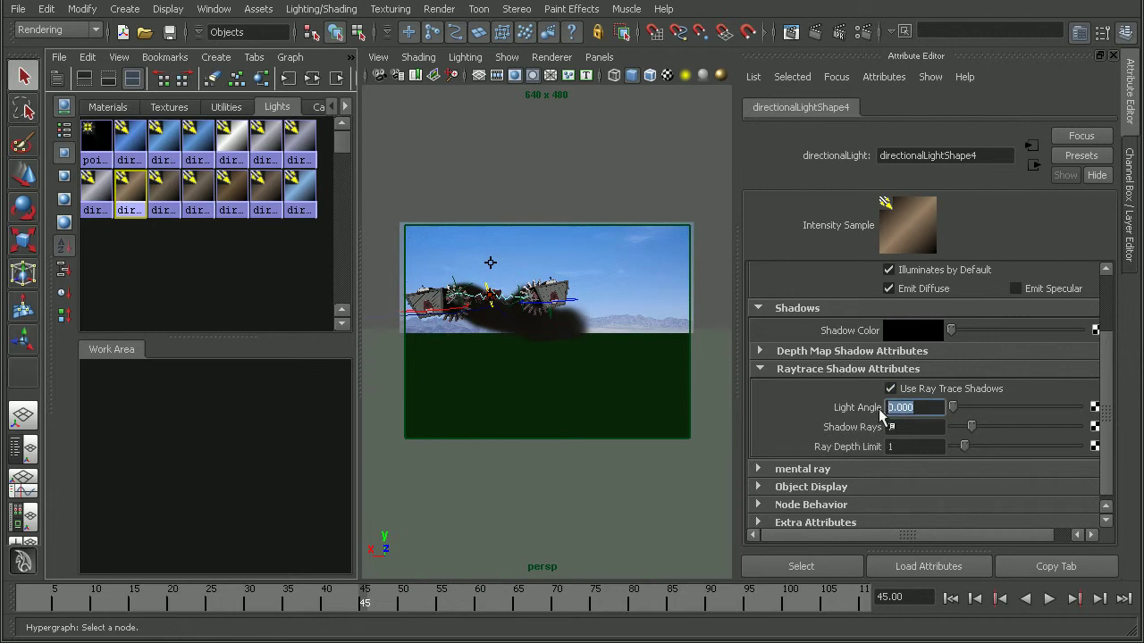
{"action": "type", "text": "10"}
{"action": "key", "text": "Return"}
Enable raytraced shadows with a light angle of 10 on directionalLightShape3 and directionalLightShape2.
{"action": "left_click", "coordinate": [103, 201]}
{"action": "left_click", "coordinate": [890, 388]}
{"action": "double_click", "coordinate": [901, 408]}
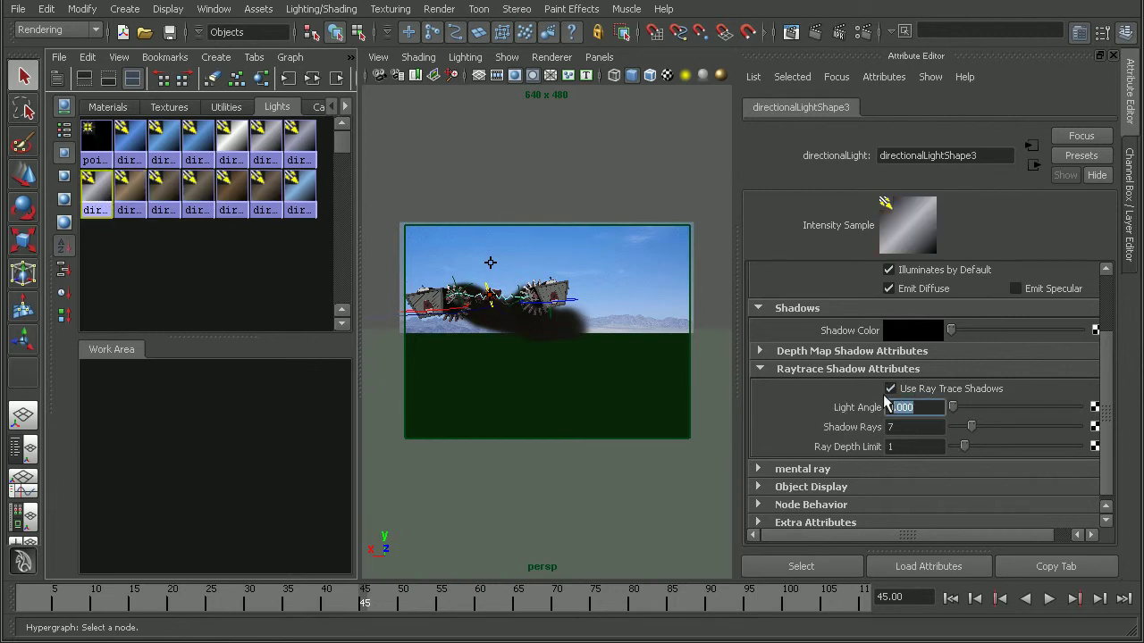
{"action": "type", "text": "10"}
{"action": "key", "text": "Return"}
{"action": "left_click", "coordinate": [301, 143]}
{"action": "double_click", "coordinate": [903, 407]}
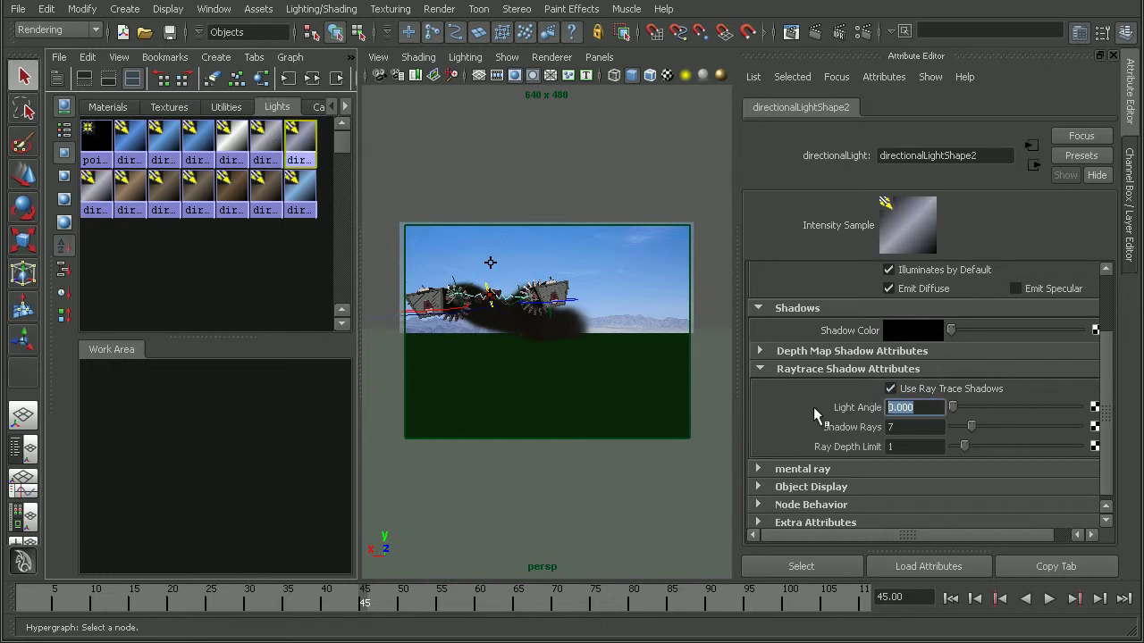
{"action": "type", "text": "10"}
{"action": "key", "text": "Return"}
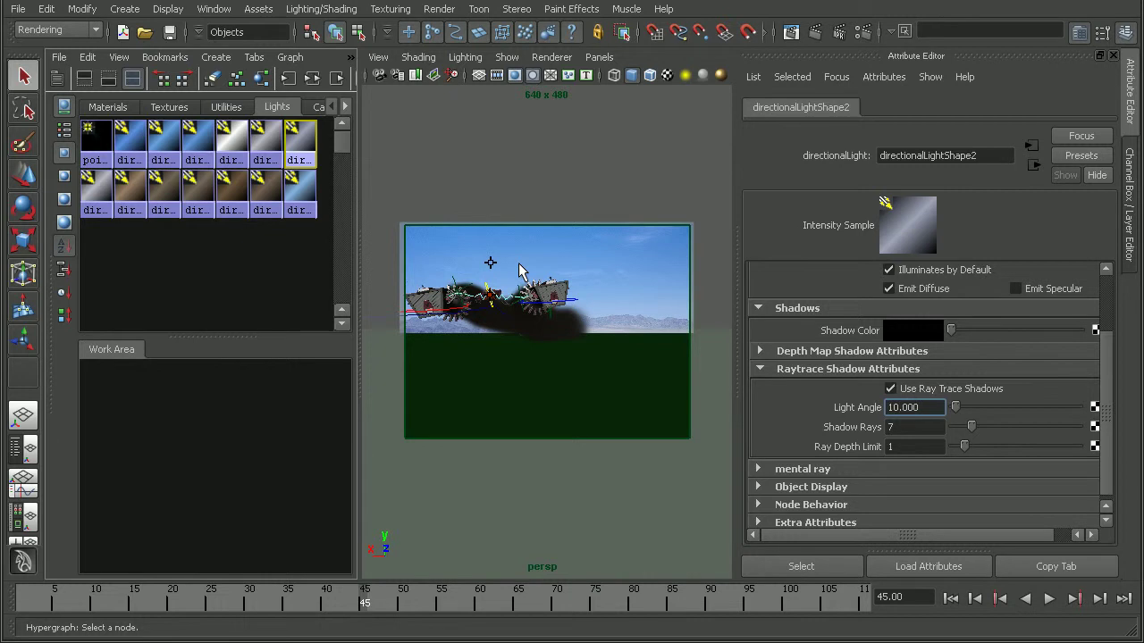
Give directionalLightShape1 raytraced shadows, and set light angle 10 on it and directionalLightShape12.
{"action": "left_click", "coordinate": [265, 143]}
{"action": "left_click", "coordinate": [891, 389]}
{"action": "double_click", "coordinate": [903, 407]}
{"action": "type", "text": "10"}
{"action": "key", "text": "Return"}
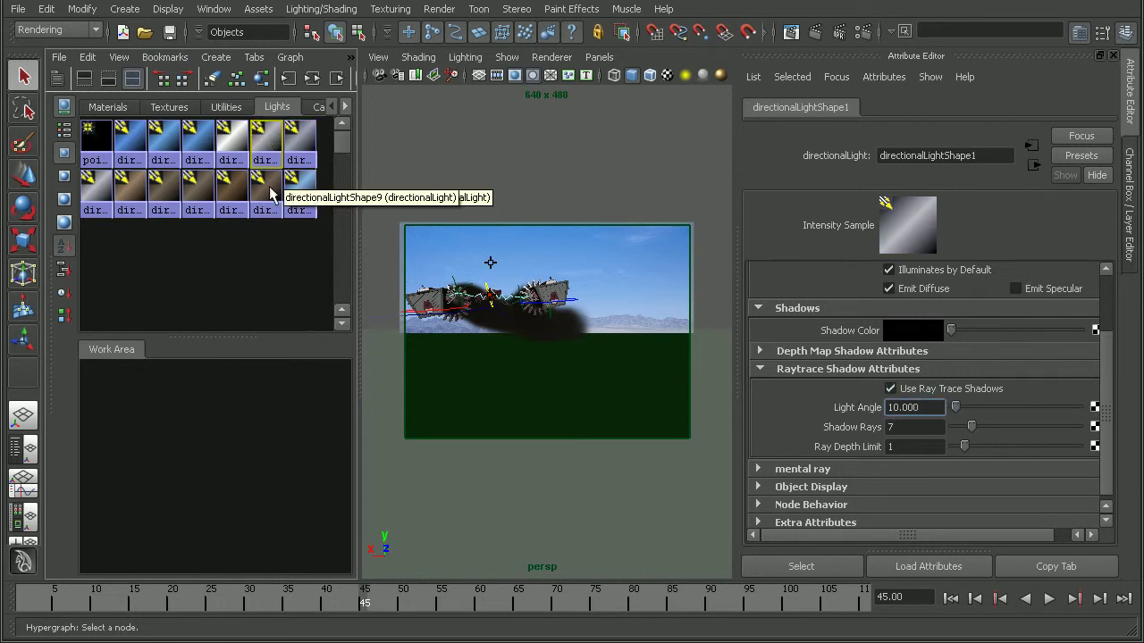
{"action": "left_click", "coordinate": [198, 141]}
{"action": "double_click", "coordinate": [931, 408]}
{"action": "type", "text": "10"}
{"action": "key", "text": "Return"}
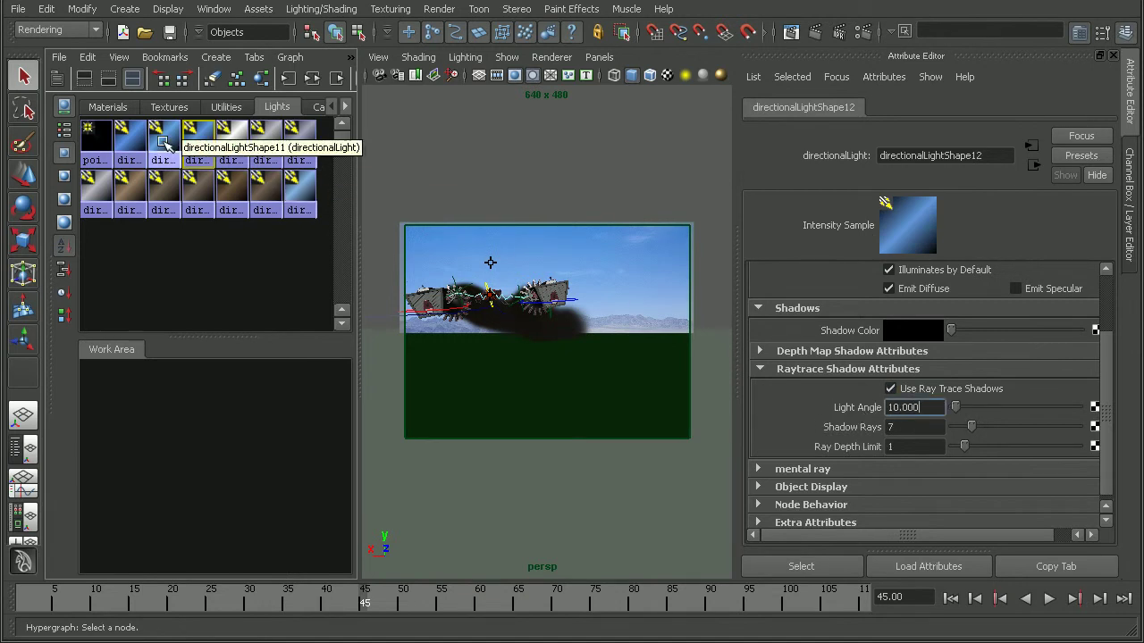
Set the raytrace light angle to 10 on directionalLightShape11 and directionalLightShape10.
{"action": "double_click", "coordinate": [890, 408]}
{"action": "type", "text": "10"}
{"action": "key", "text": "Return"}
{"action": "left_click", "coordinate": [123, 143]}
{"action": "double_click", "coordinate": [898, 408]}
{"action": "type", "text": "10"}
{"action": "key", "text": "Return"}
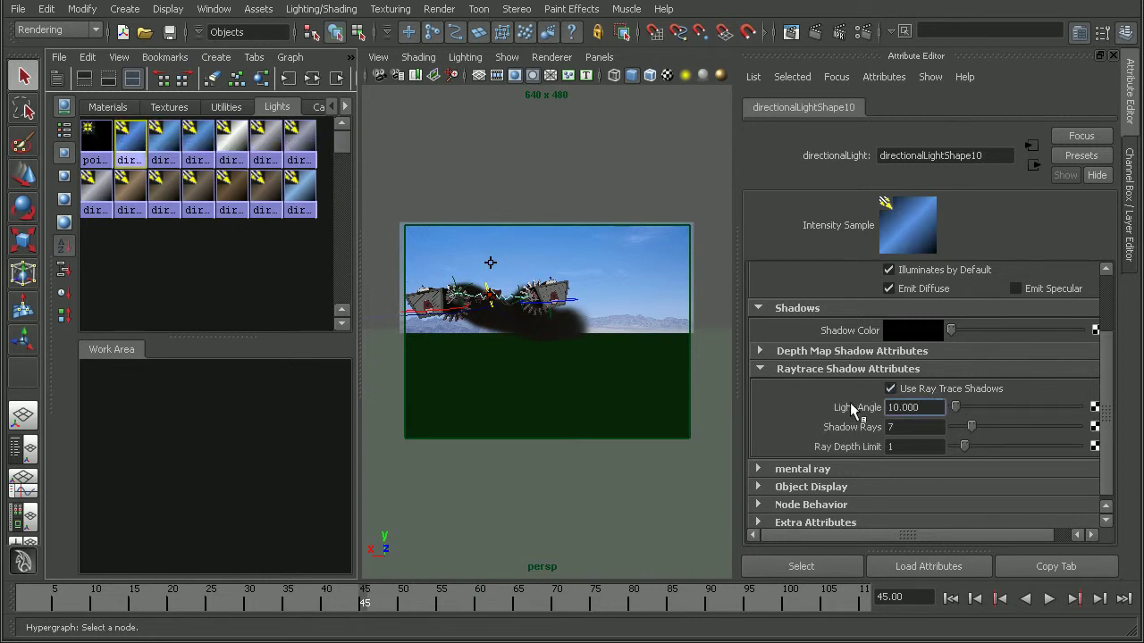
{"action": "left_click", "coordinate": [232, 135]}
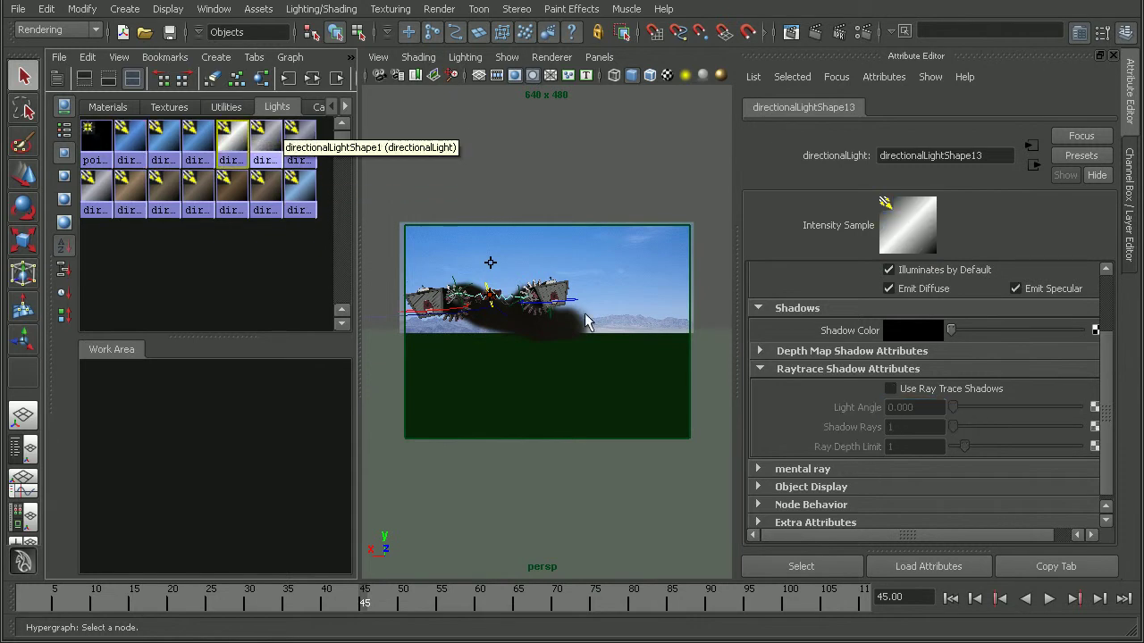
Enable Use Ray Trace Shadows on directionalLightShape13, keeping light angle 0.000, then bring up Render View.
{"action": "left_click", "coordinate": [938, 384]}
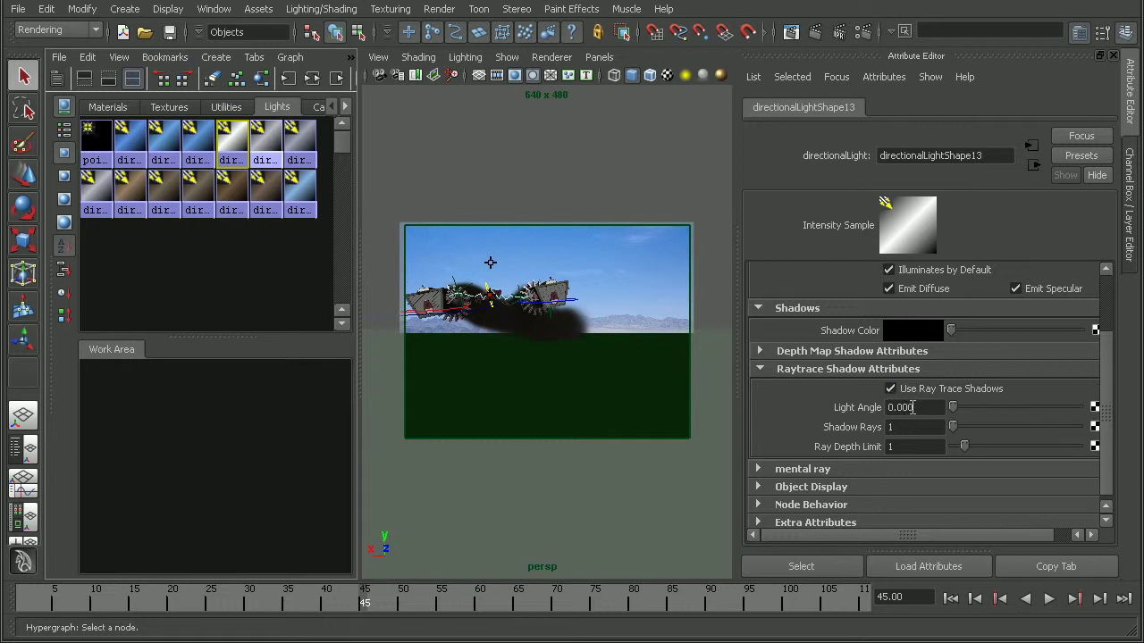
{"action": "left_click", "coordinate": [779, 40]}
Re-render frame 45 in mental ray with the new shadows and zoom into the desert road.
{"action": "left_click_drag", "start_coordinate": [581, 46], "coordinate": [605, 37]}
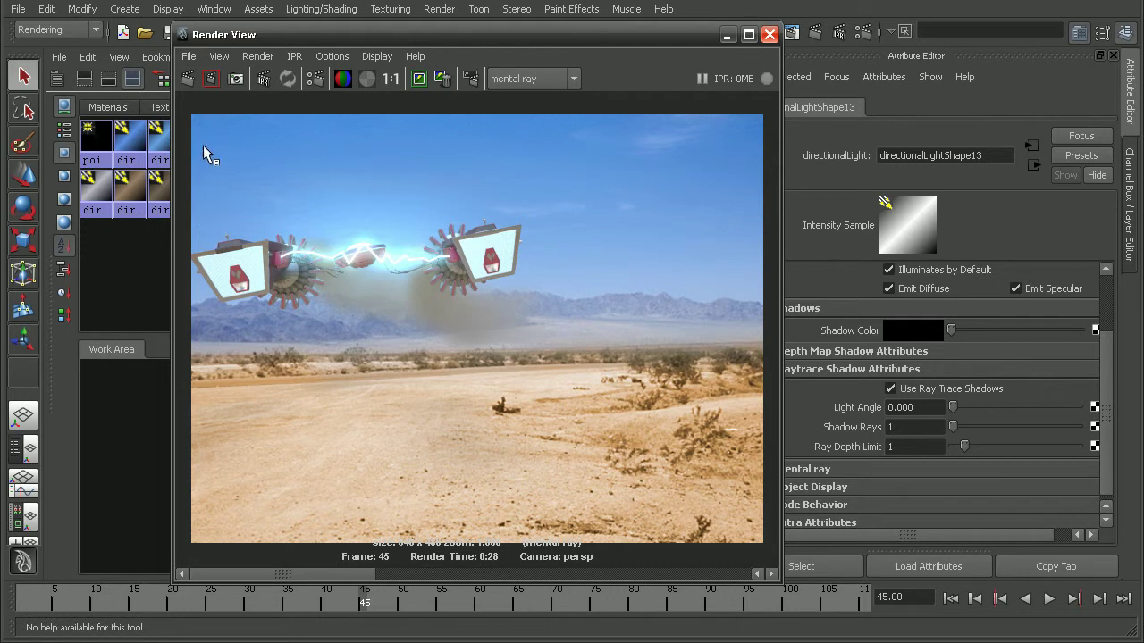
{"action": "left_click", "coordinate": [191, 77]}
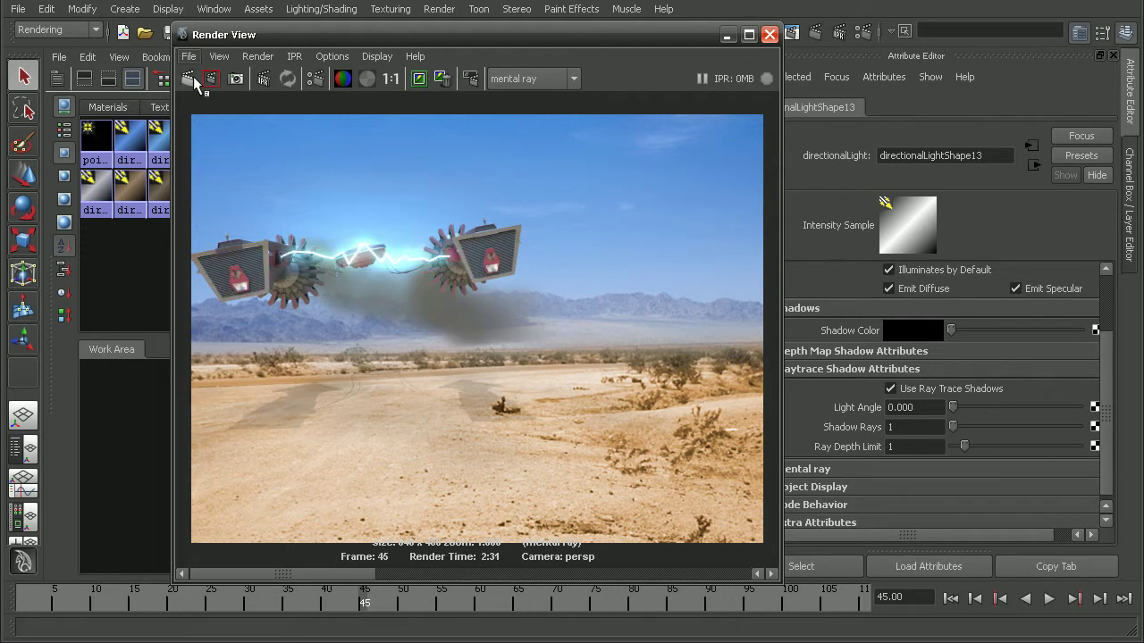
{"action": "middle_click_drag", "start_coordinate": [383, 485], "coordinate": [476, 404], "text": "alt"}
{"action": "right_click_drag", "start_coordinate": [477, 403], "coordinate": [608, 402], "text": "alt"}
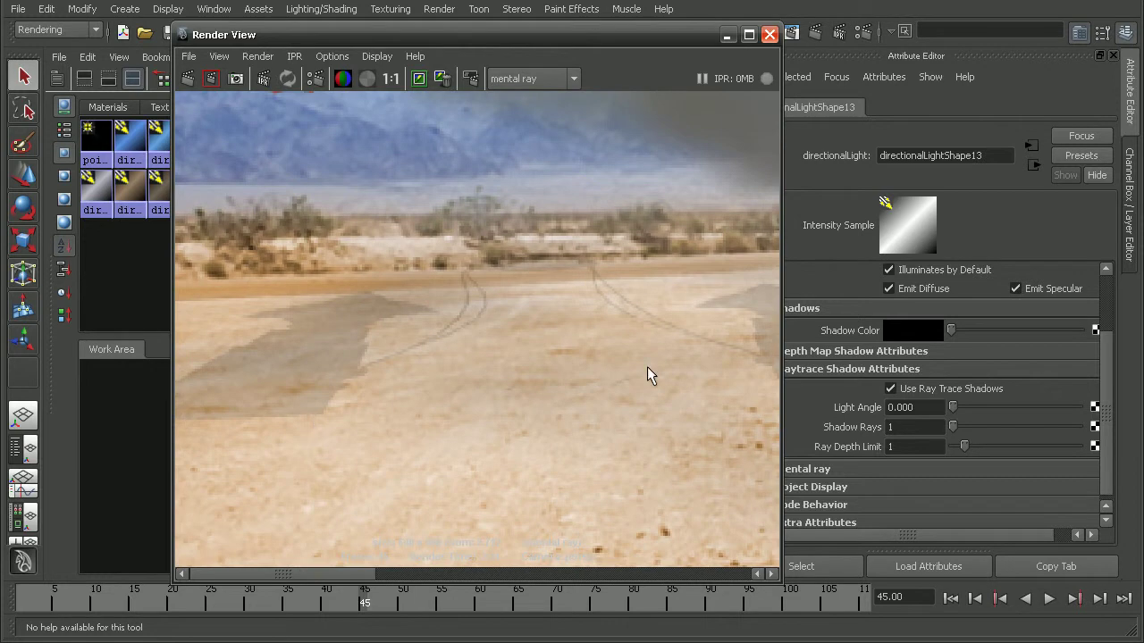
Pan and zoom around the render to inspect the faint, soft engine shadows on the ground.
{"action": "middle_click_drag", "start_coordinate": [624, 409], "coordinate": [451, 260], "text": "alt"}
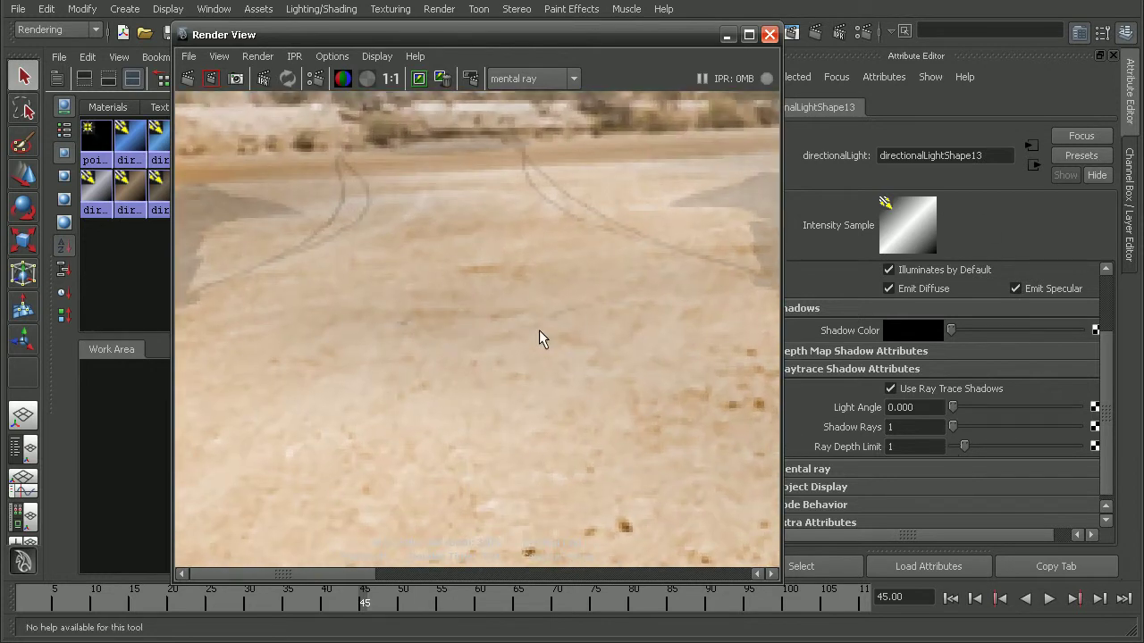
{"action": "left_click_drag", "start_coordinate": [362, 573], "coordinate": [460, 573]}
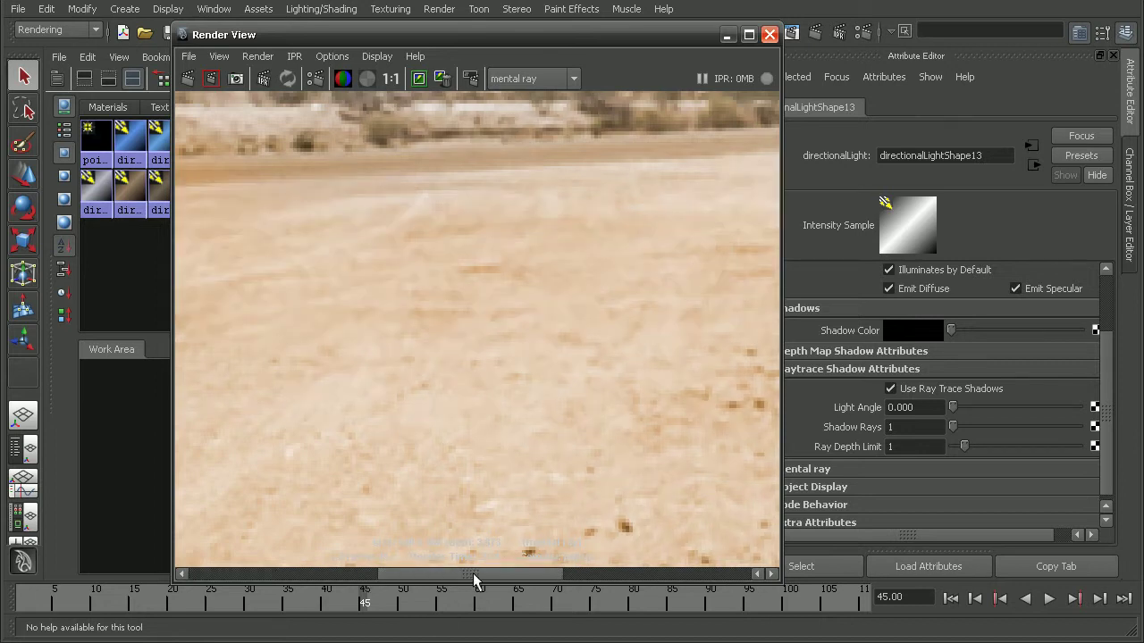
{"action": "right_click_drag", "start_coordinate": [592, 386], "coordinate": [458, 268], "text": "alt"}
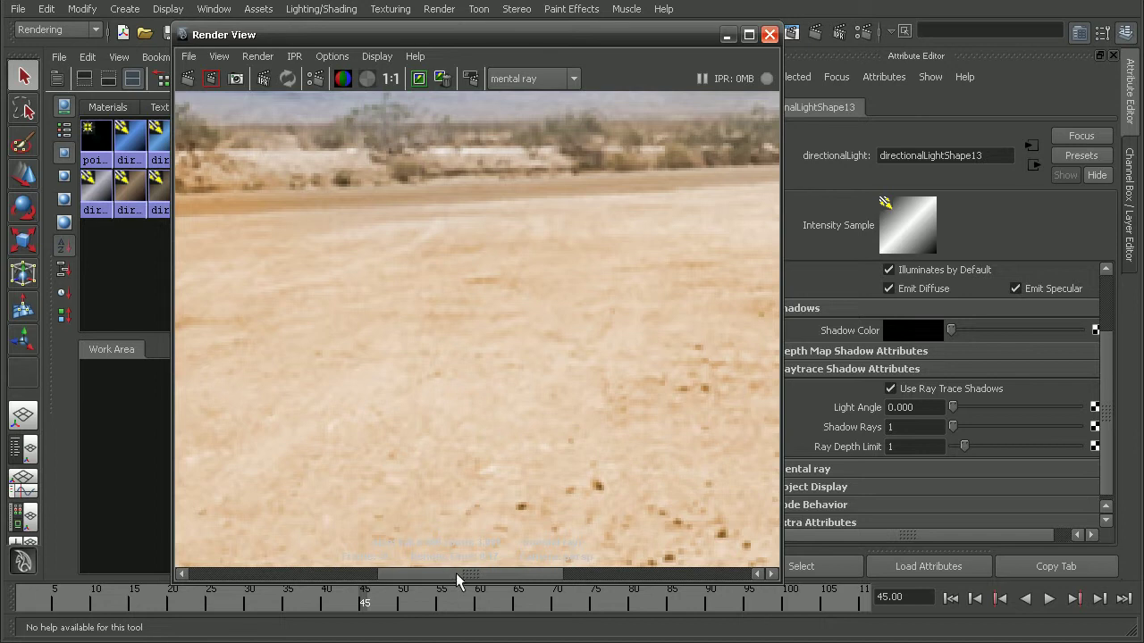
{"action": "left_click_drag", "start_coordinate": [453, 567], "coordinate": [287, 569]}
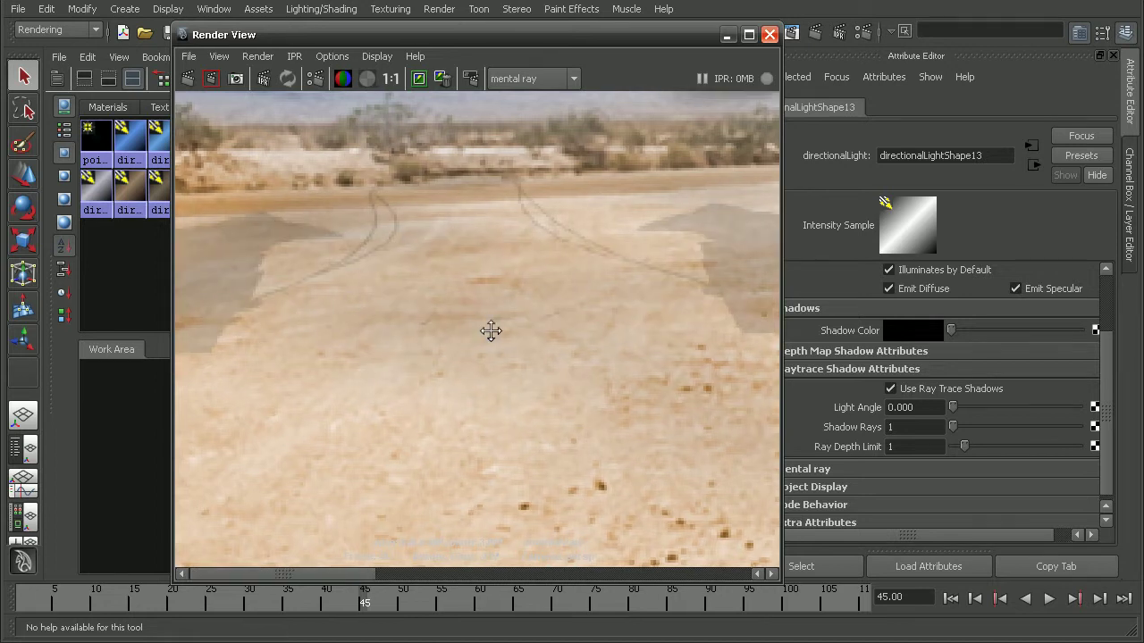
{"action": "middle_click_drag", "start_coordinate": [485, 332], "coordinate": [571, 337], "text": "alt"}
{"action": "mouse_move", "coordinate": [436, 290]}
{"action": "middle_mouse_down", "text": "alt"}
{"action": "mouse_move", "coordinate": [582, 332]}
{"action": "mouse_move", "coordinate": [655, 329]}
{"action": "middle_mouse_up", "text": "alt"}
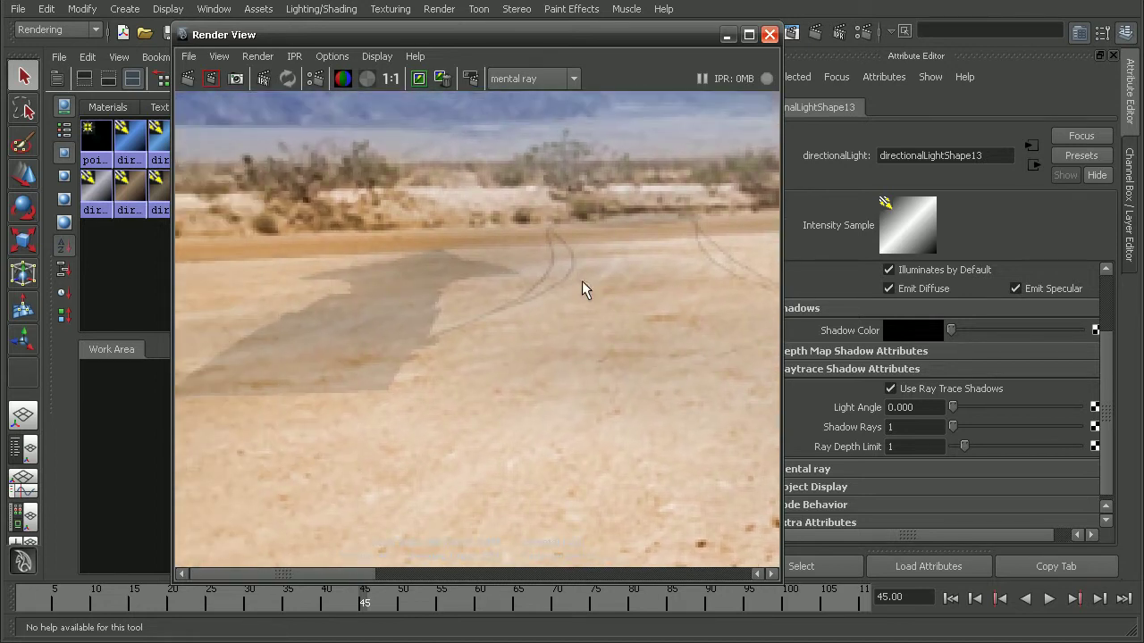
{"action": "mouse_move", "coordinate": [583, 323]}
{"action": "middle_mouse_down", "text": "alt"}
{"action": "mouse_move", "coordinate": [367, 310]}
{"action": "mouse_move", "coordinate": [383, 312]}
{"action": "middle_mouse_up", "text": "alt"}
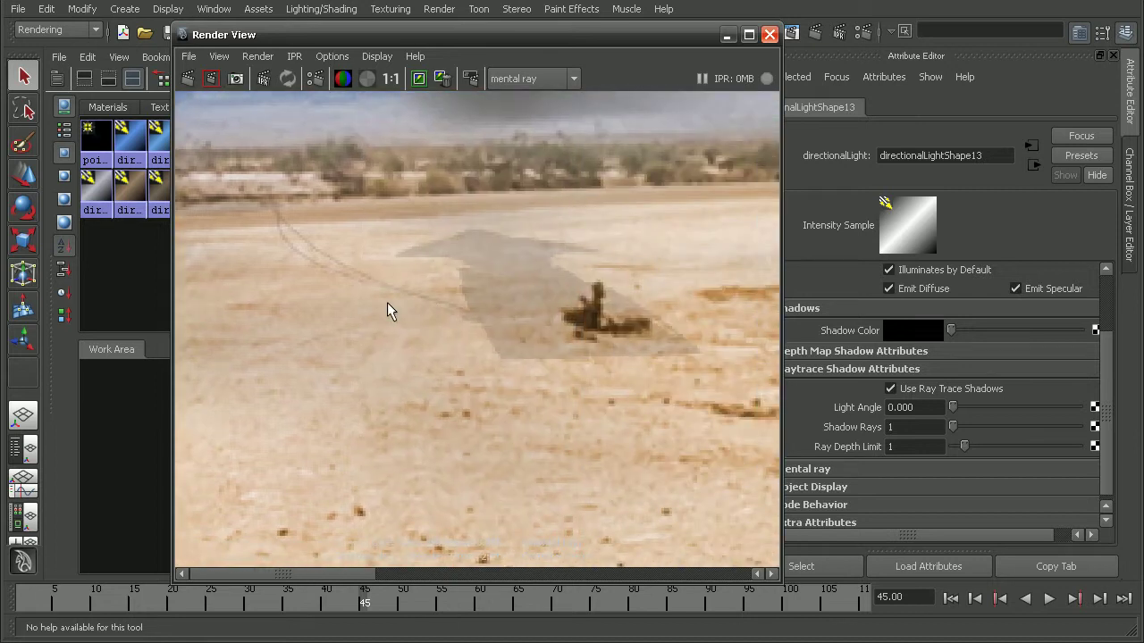
{"action": "scroll", "coordinate": [509, 331], "scroll_direction": "down", "scroll_amount": 6}
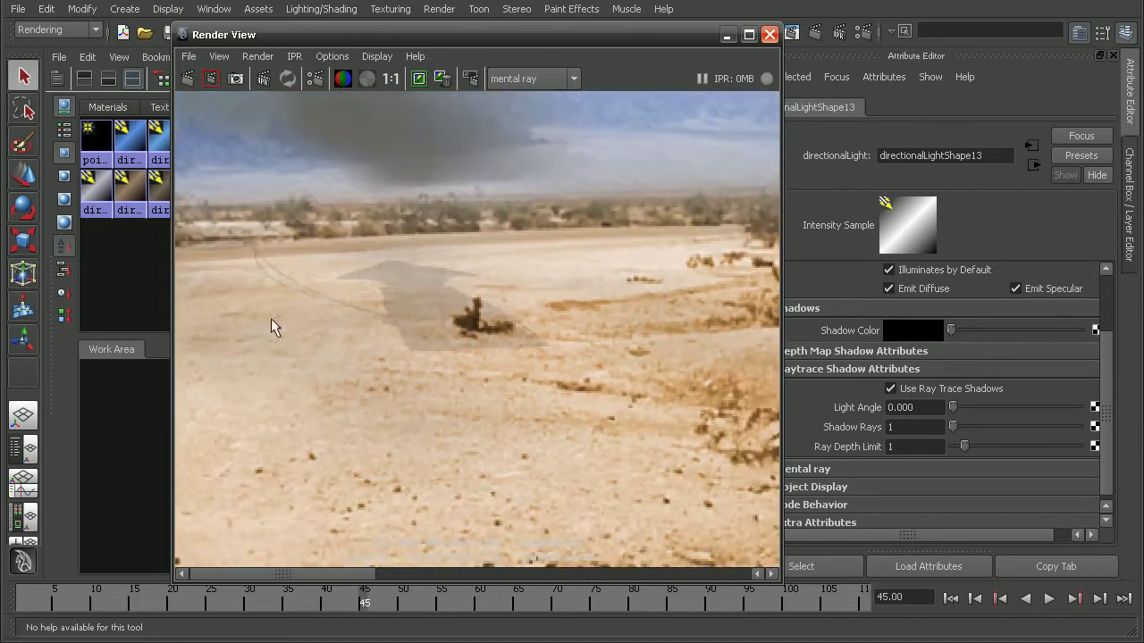
{"action": "middle_click_drag", "start_coordinate": [489, 306], "coordinate": [485, 347], "text": "alt"}
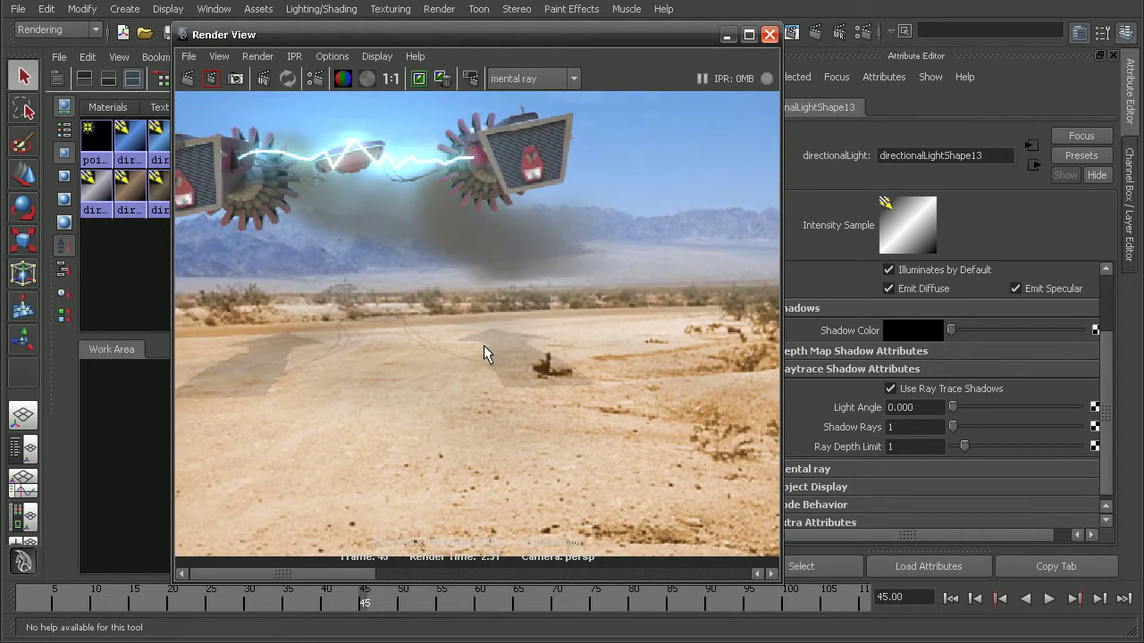